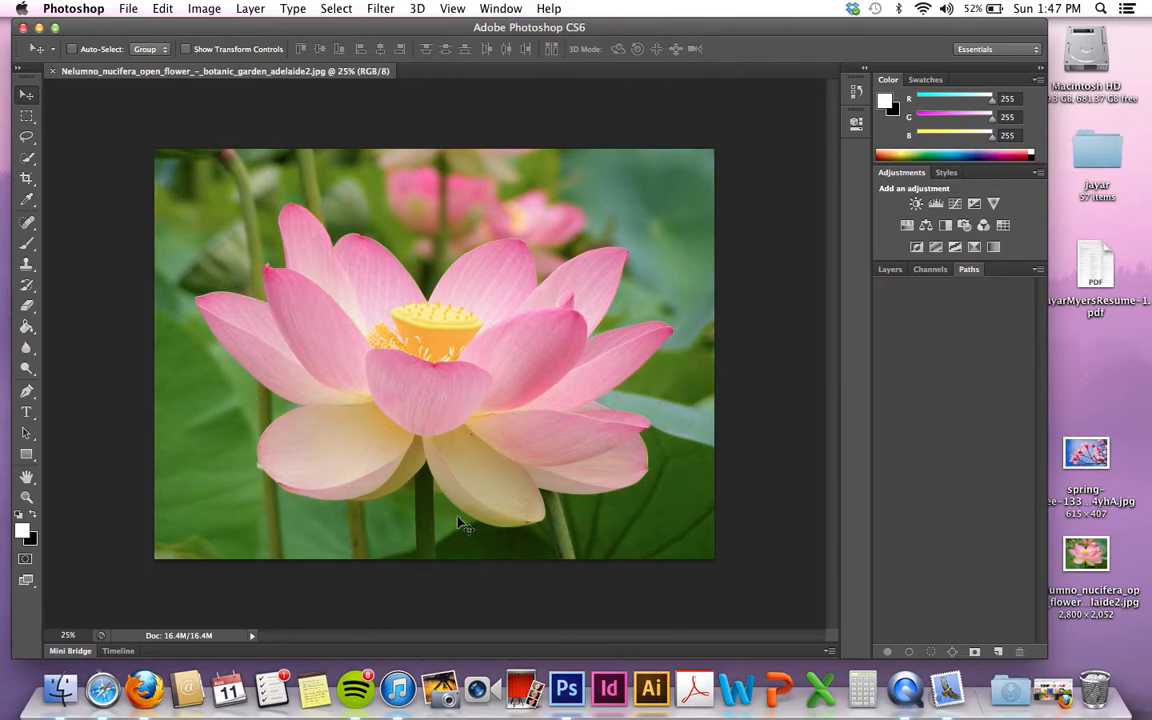
# Outline the flower's front centre petal with the Lasso tool and copy the selection
pyautogui.click(28, 138)
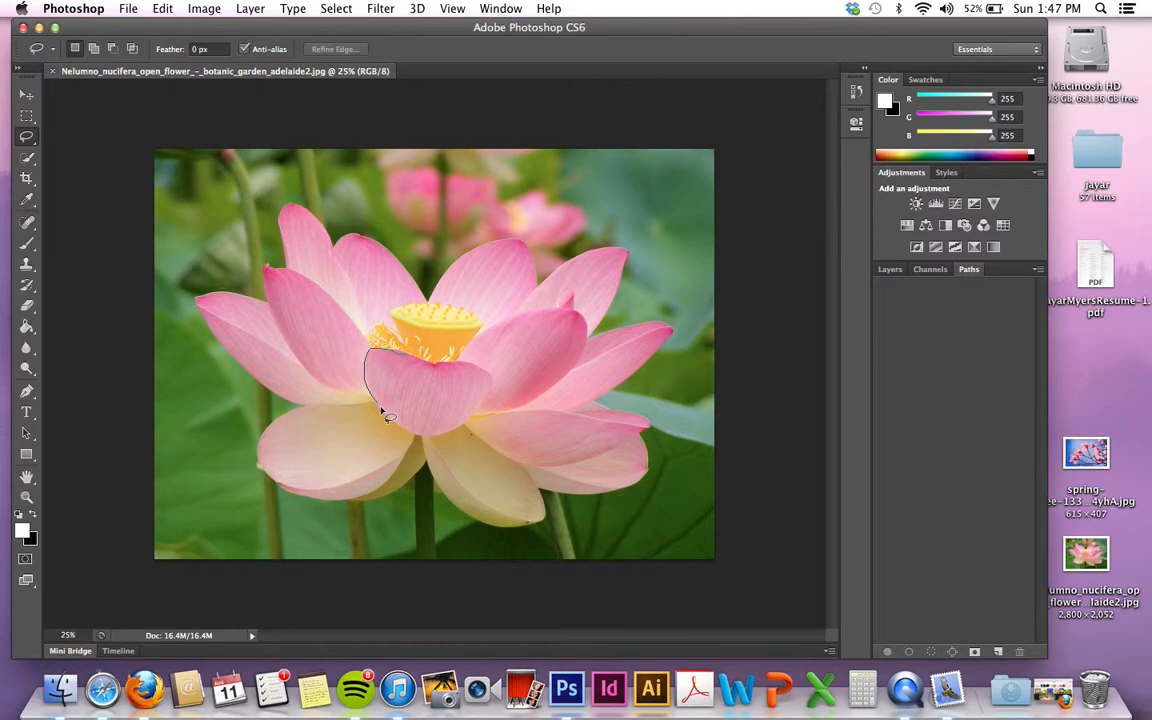
pyautogui.moveTo(388, 420)
pyautogui.mouseDown()
pyautogui.moveTo(407, 436)
pyautogui.moveTo(483, 411)
pyautogui.moveTo(490, 389)
pyautogui.moveTo(463, 363)
pyautogui.moveTo(410, 360)
pyautogui.mouseUp()
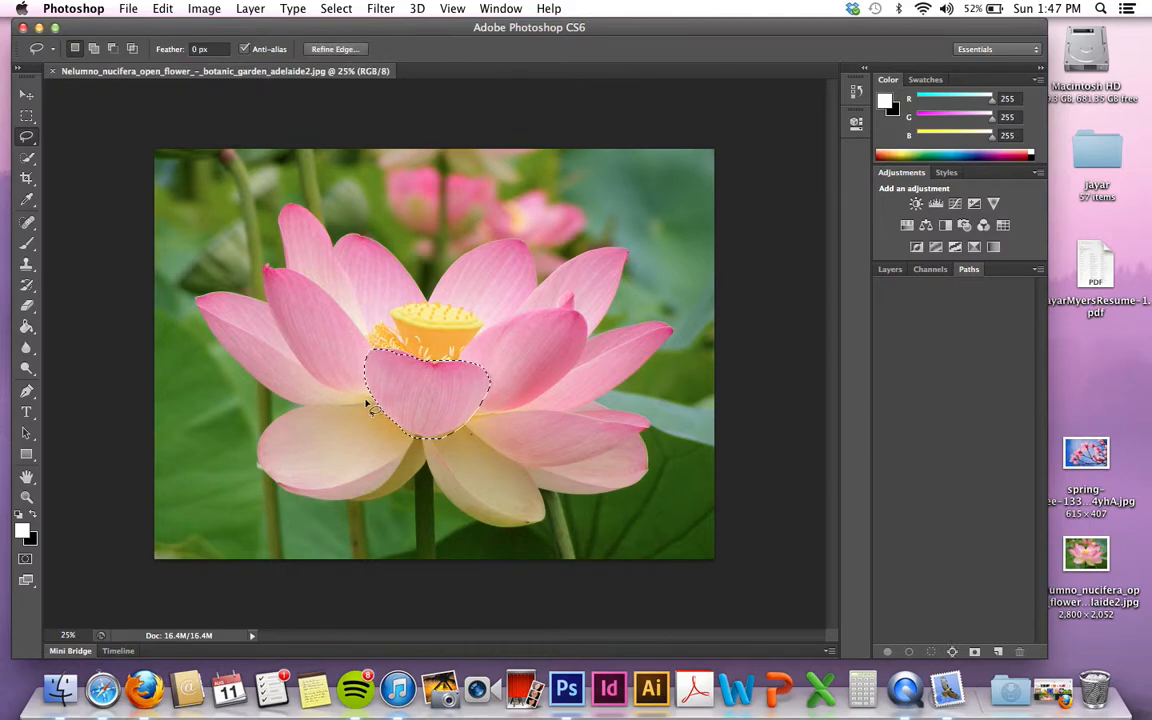
pyautogui.click(24, 95)
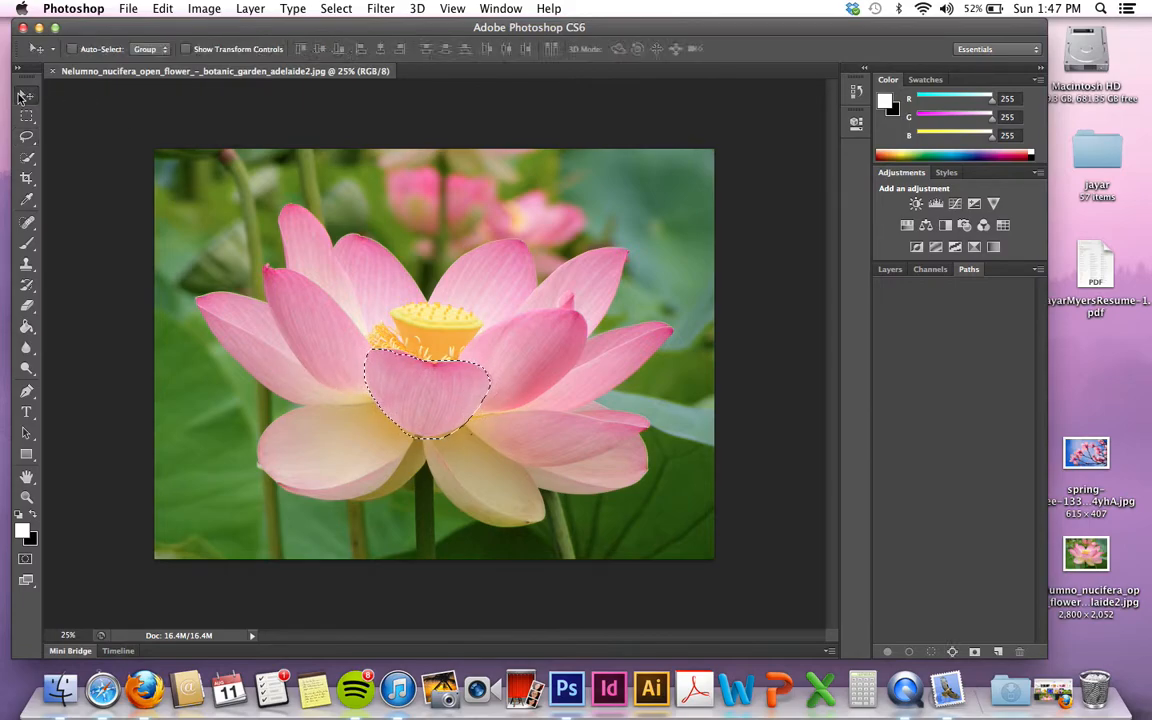
pyautogui.click(126, 8)
pyautogui.moveTo(162, 8)
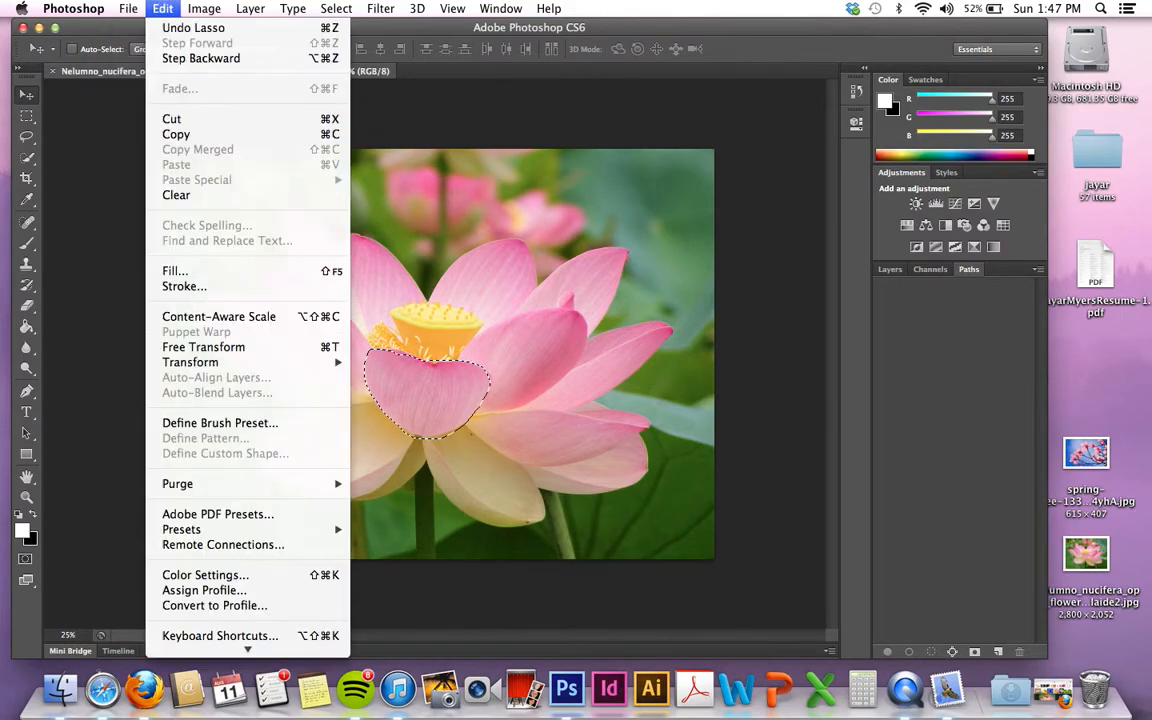
pyautogui.click(199, 136)
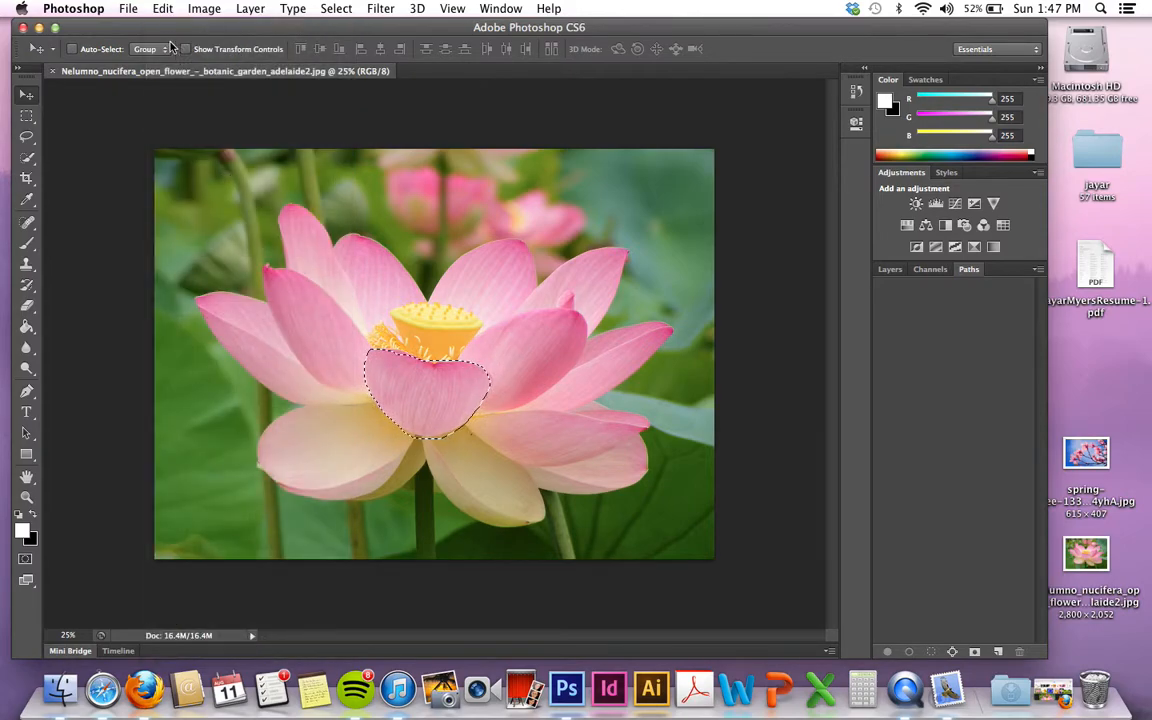
# Paste the copied petal and move it straight up, just above the yellow seed pod
pyautogui.click(162, 8)
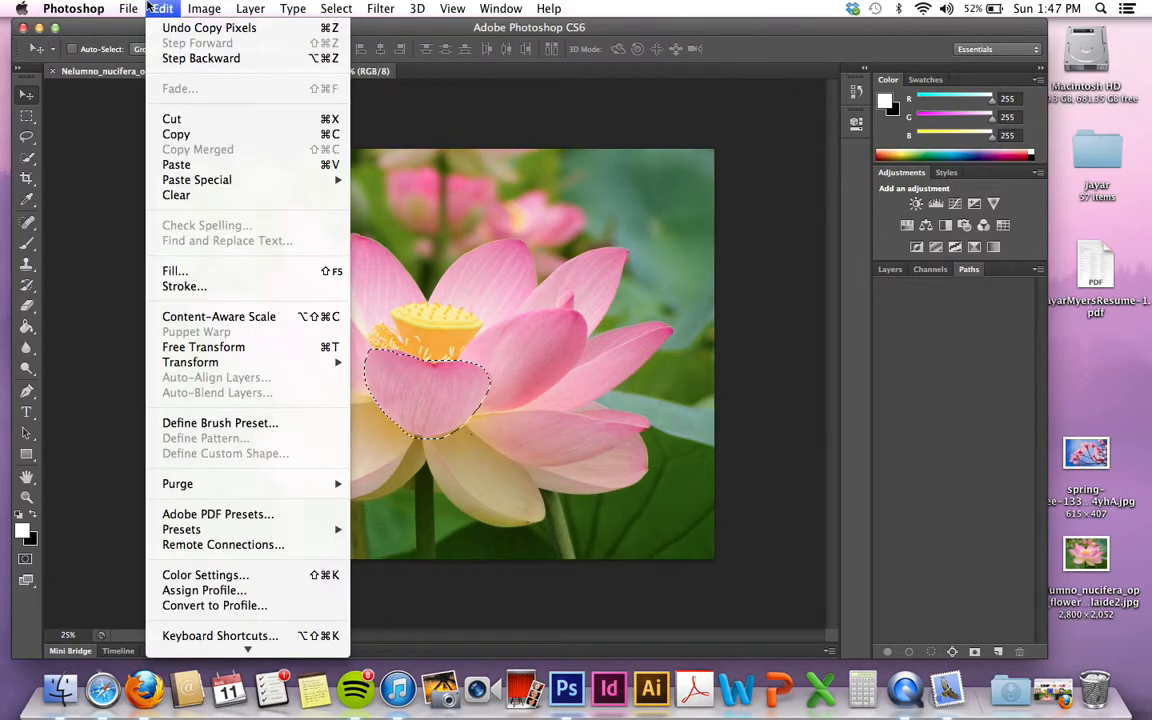
pyautogui.click(203, 164)
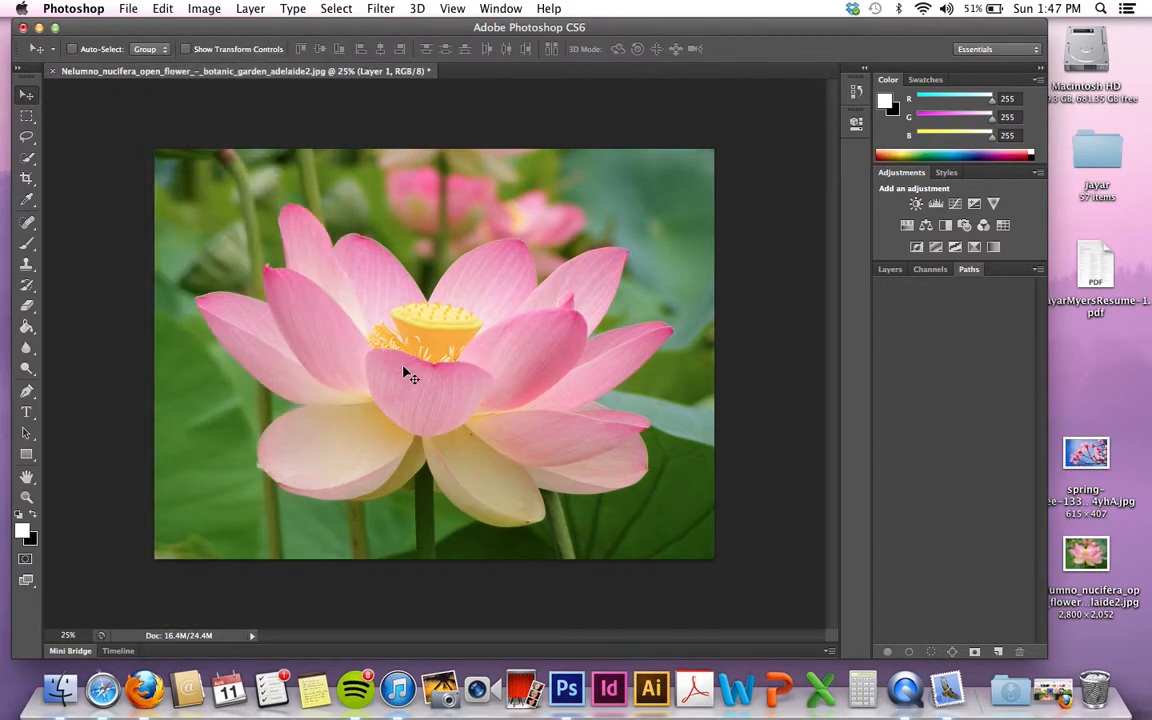
pyautogui.moveTo(428, 395); pyautogui.dragTo(419, 250)
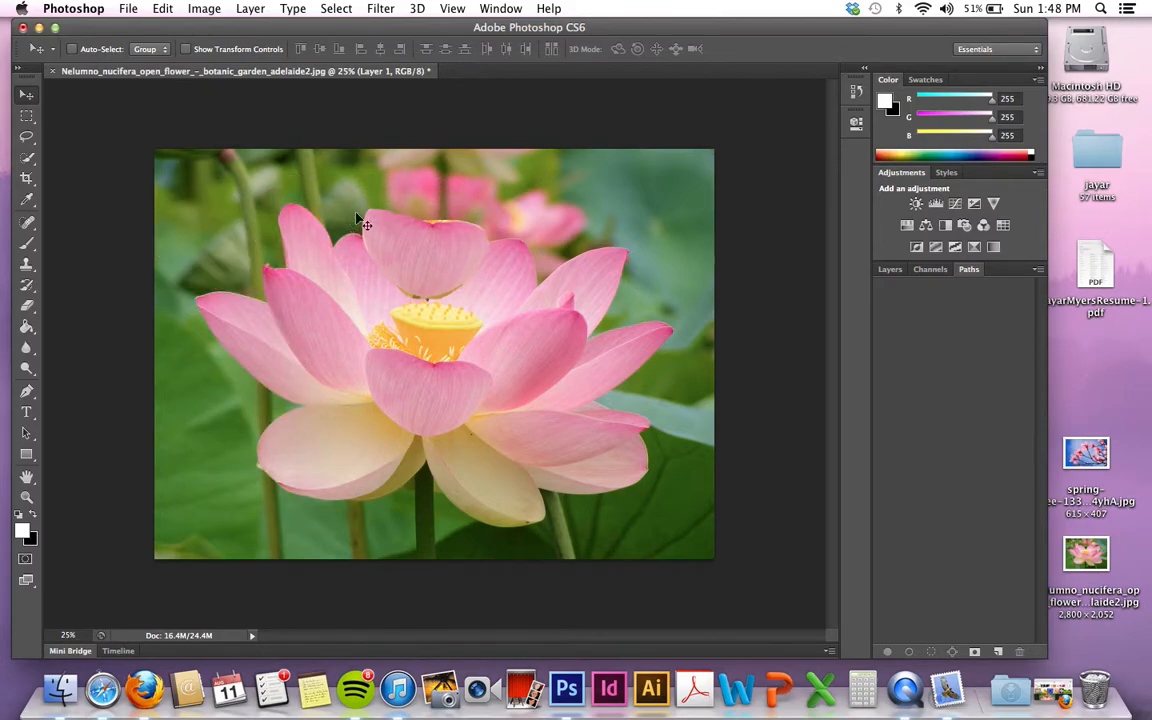
# Duplicate Layer 1 as "petal1" and move the duplicate to the flower's lower-left outer edge
pyautogui.click(885, 269)
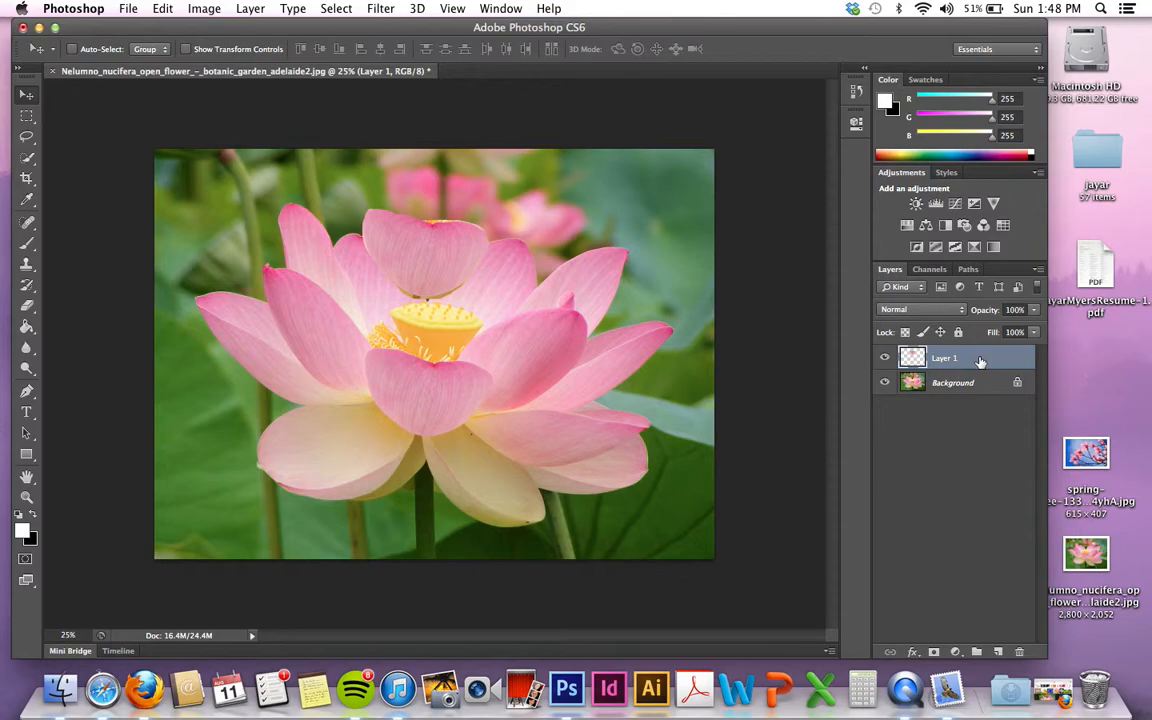
pyautogui.click(250, 8)
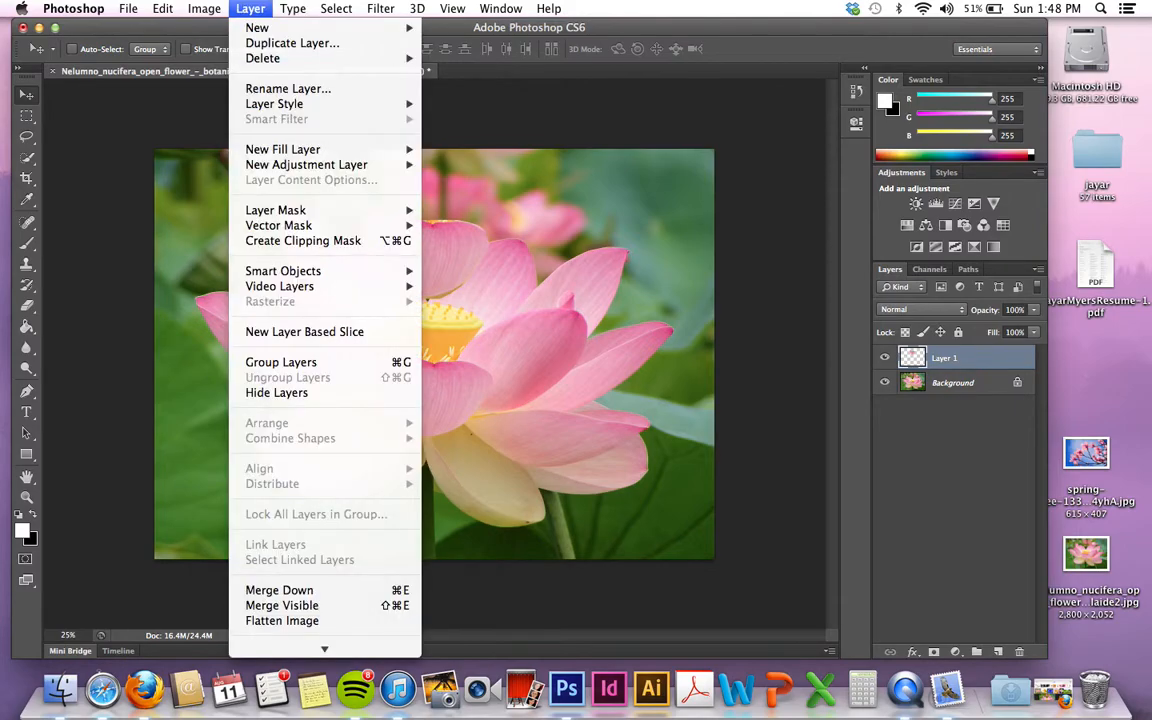
pyautogui.click(250, 41)
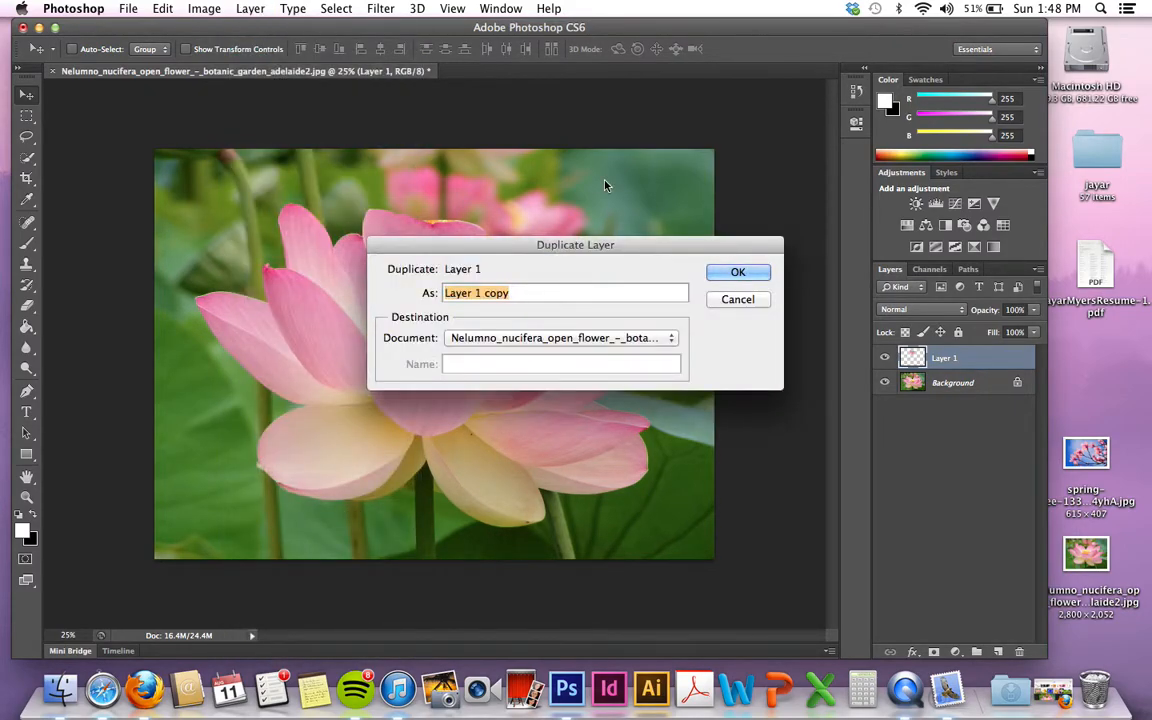
pyautogui.write('petal1')
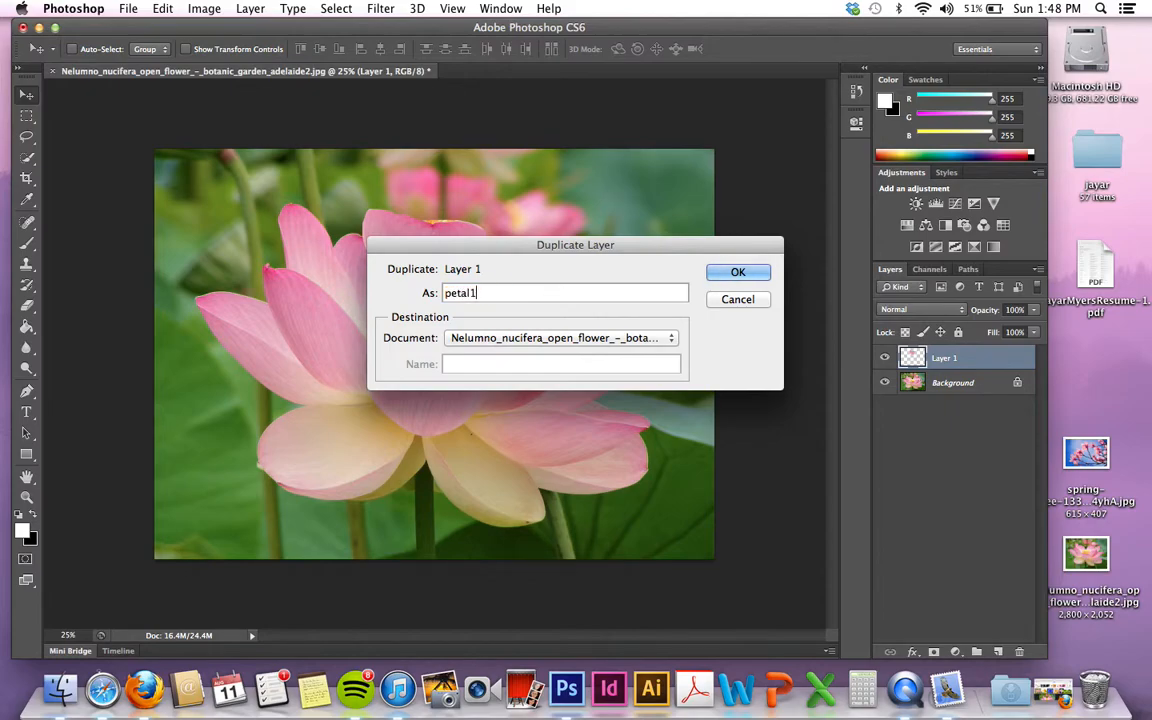
pyautogui.press('Return')
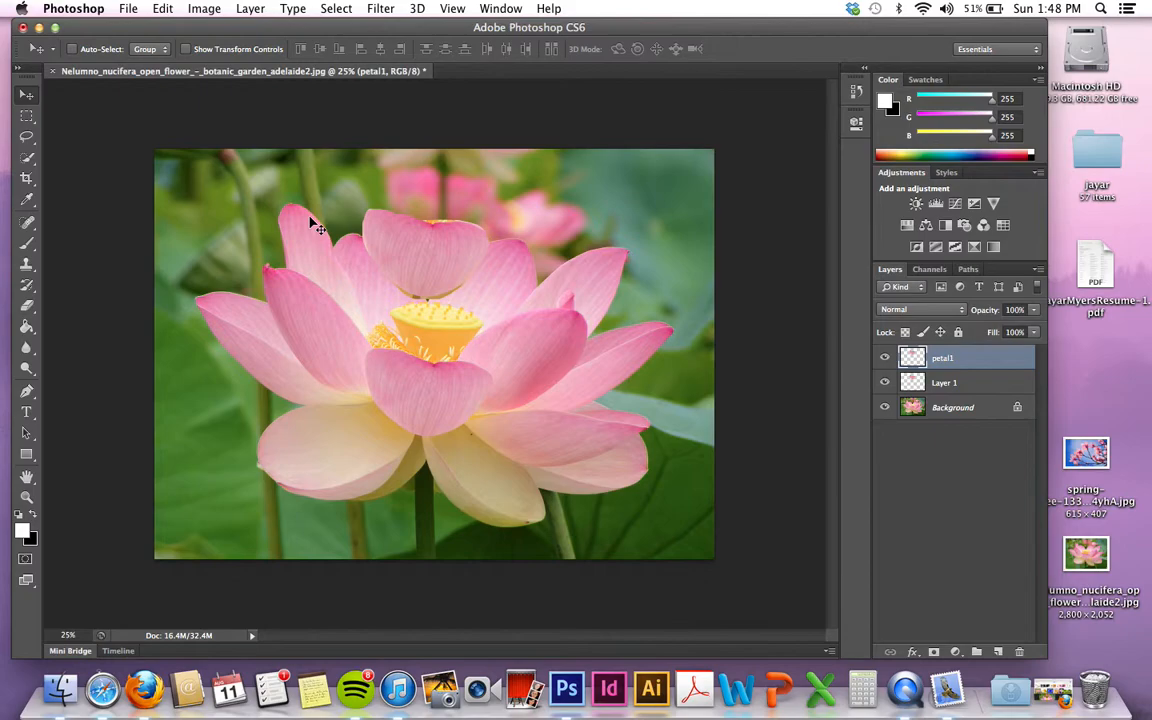
pyautogui.moveTo(393, 268); pyautogui.dragTo(213, 429)
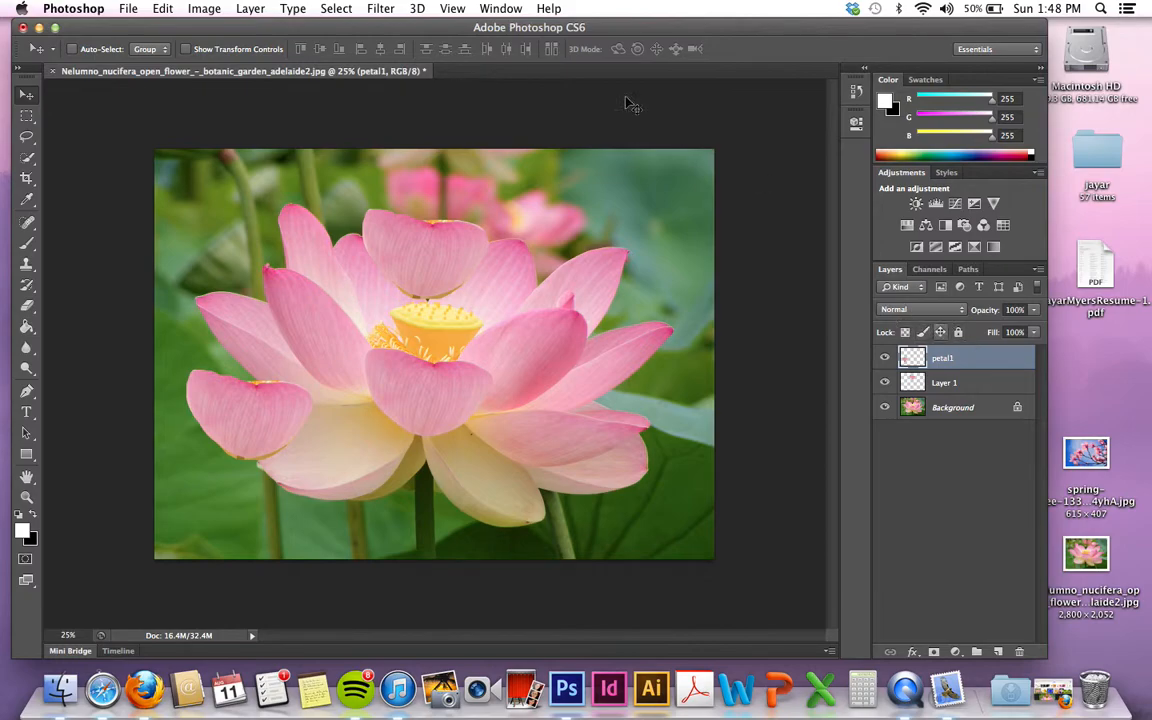
# Duplicate the petal1 layer as "petal2" and move the duplicate directly below the front centre petal
pyautogui.click(204, 8)
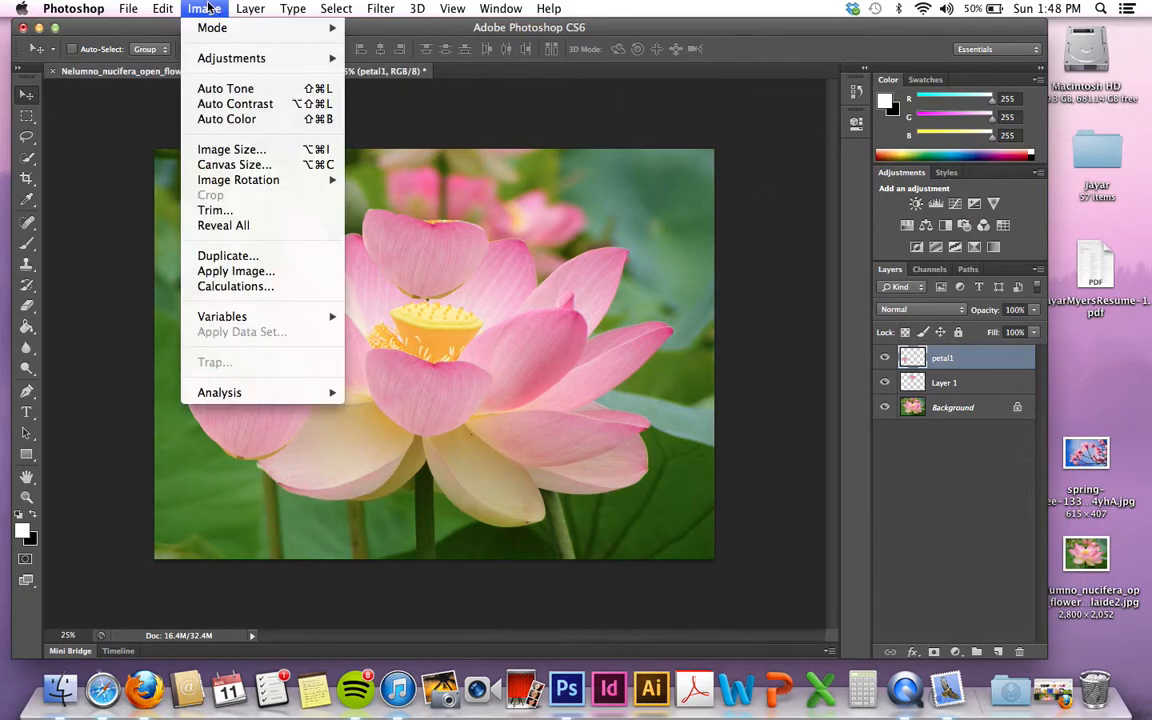
pyautogui.moveTo(250, 8)
pyautogui.click(274, 45)
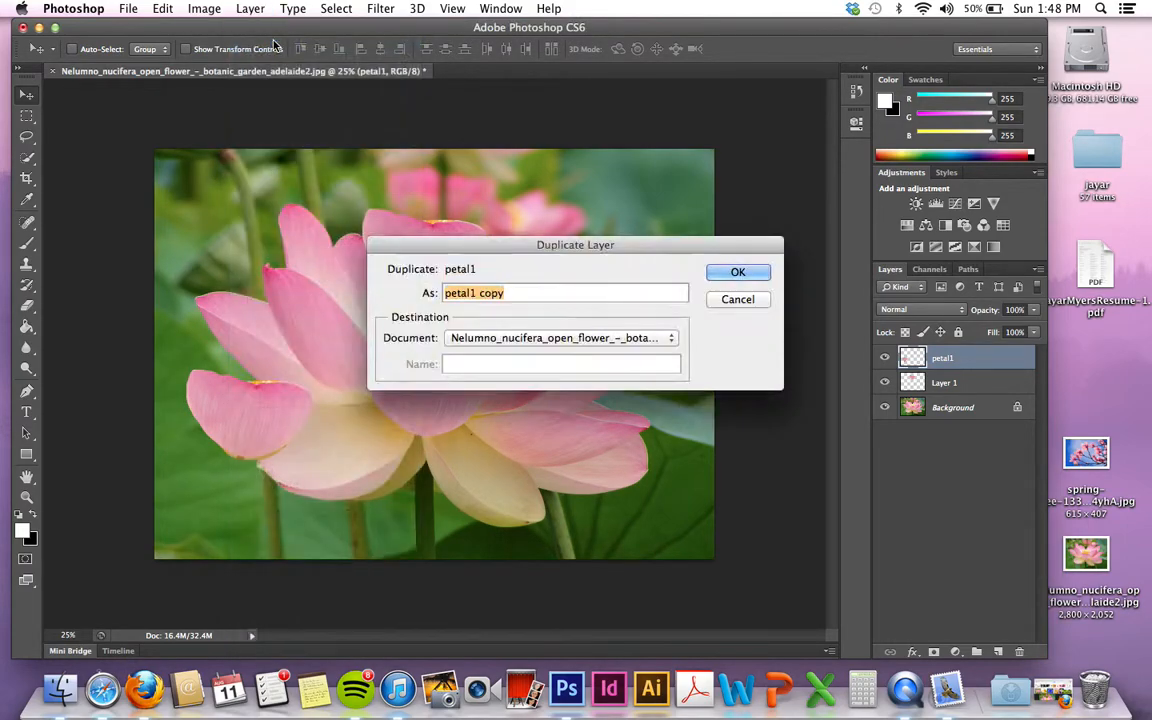
pyautogui.write('petal2')
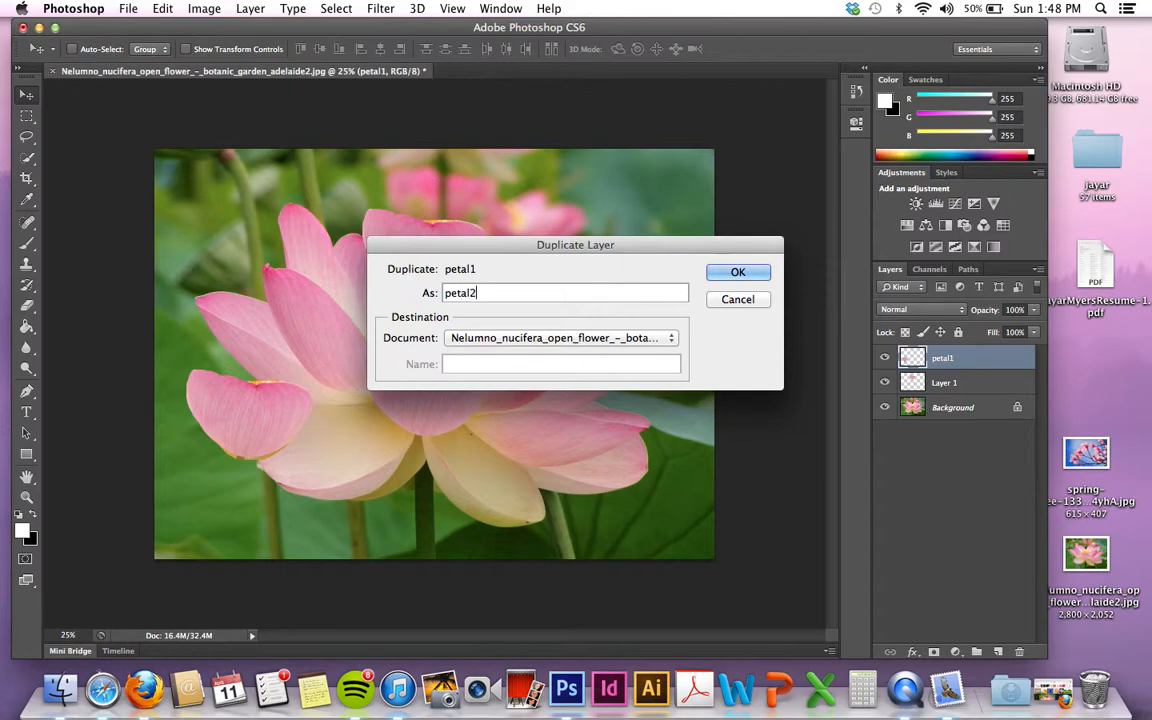
pyautogui.press('Return')
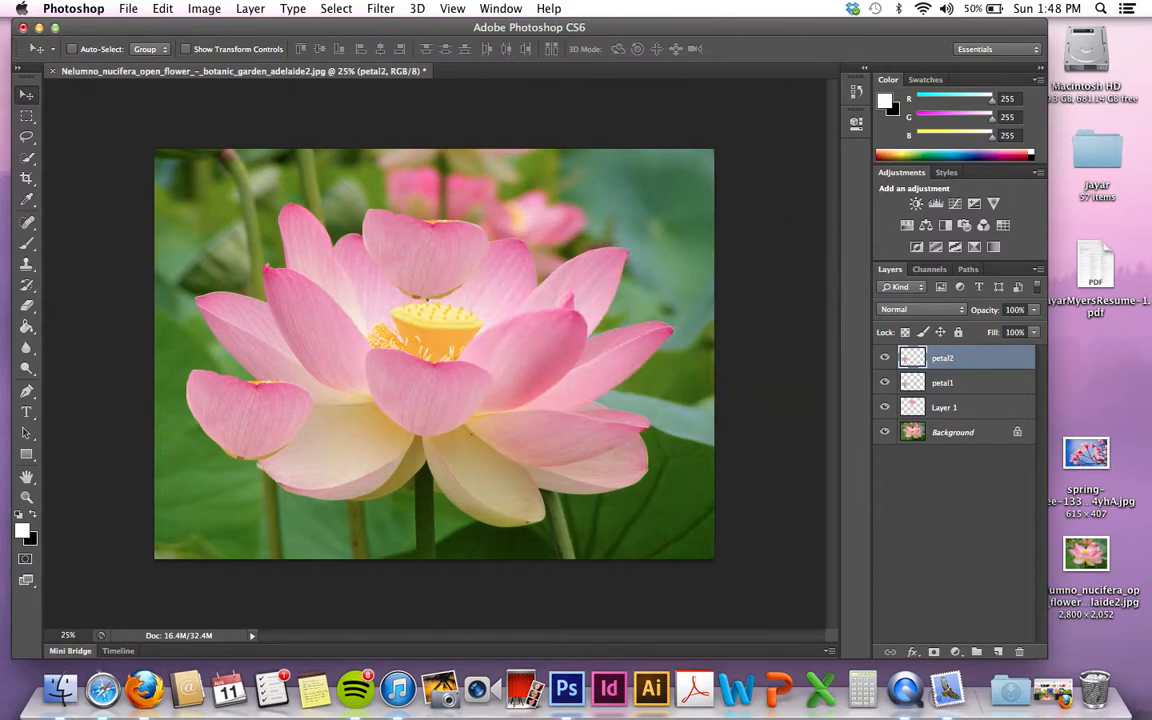
pyautogui.moveTo(390, 262); pyautogui.dragTo(335, 488)
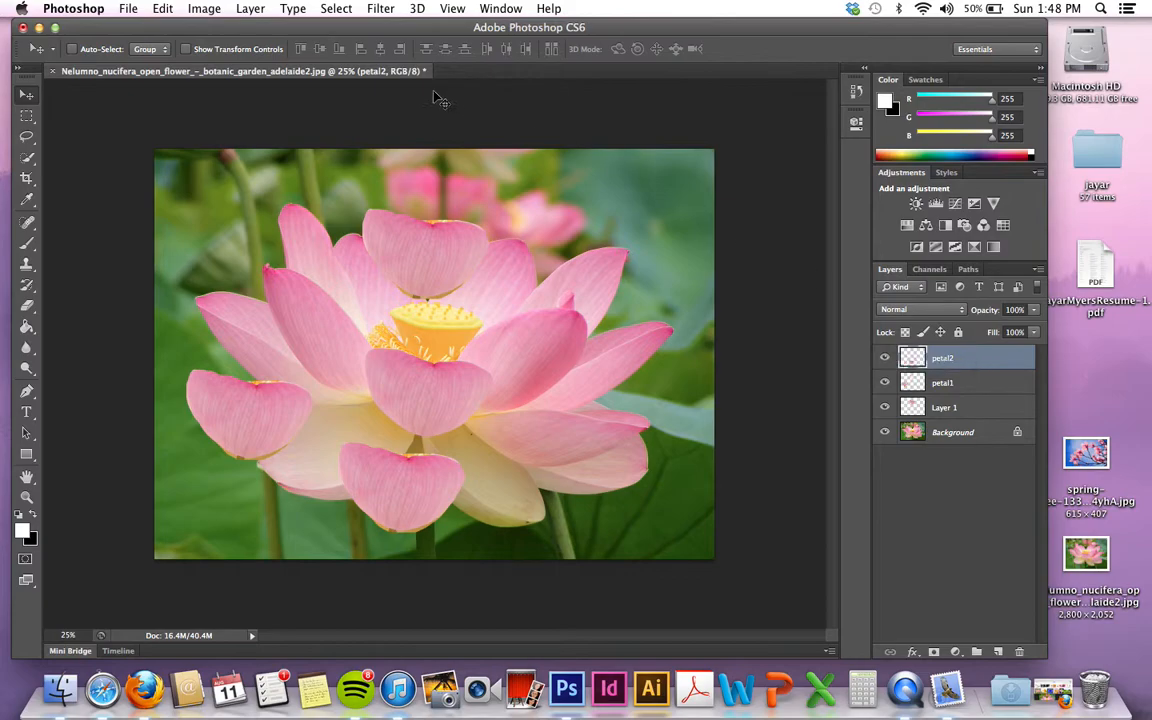
# Recolour the petal2 layer with Hue/Saturation, using hue -82, saturation +21 and lightness -10
pyautogui.click(203, 8)
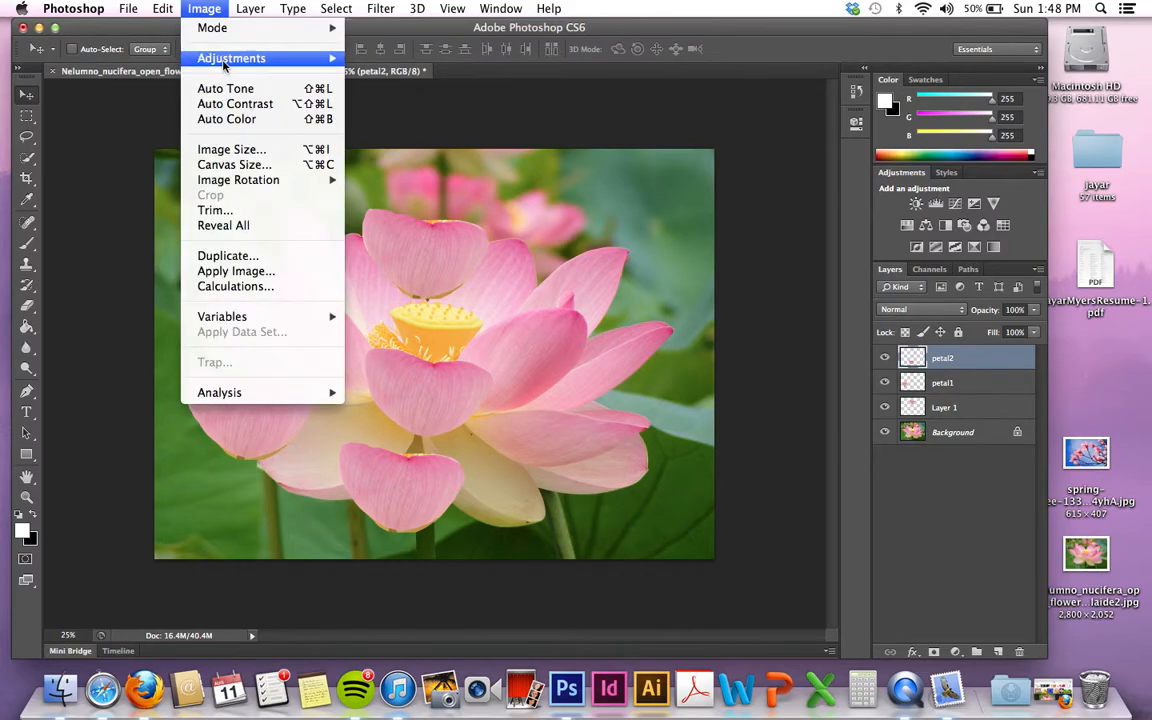
pyautogui.moveTo(232, 60)
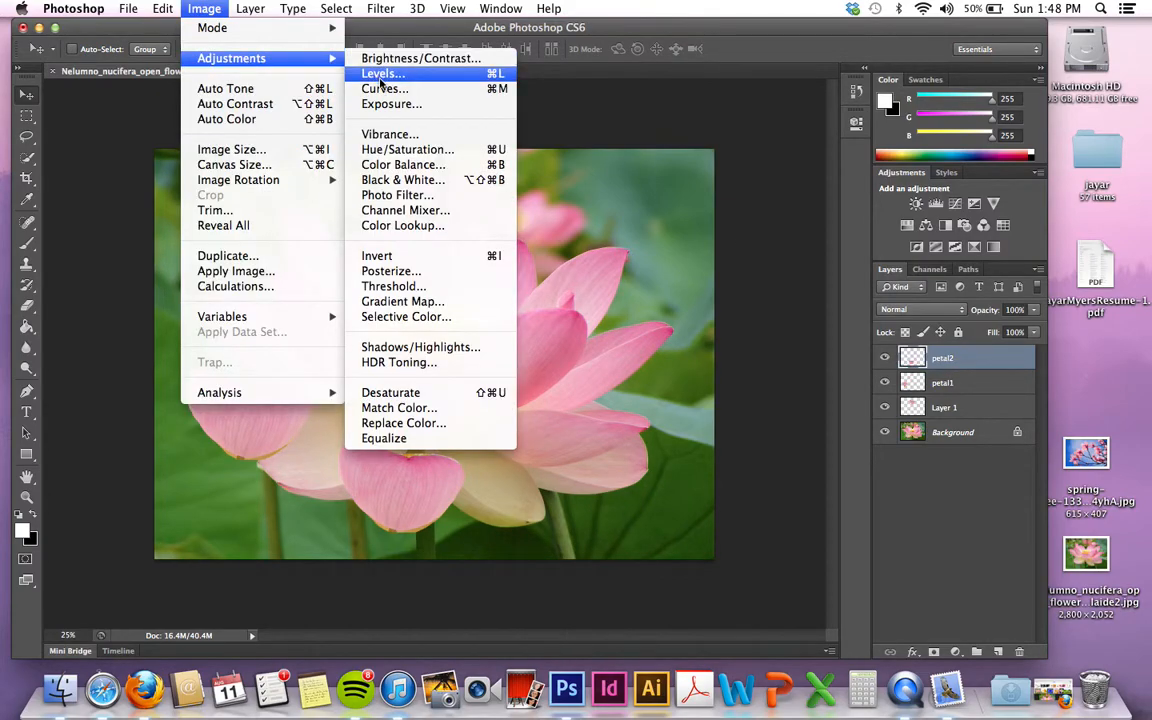
pyautogui.click(413, 150)
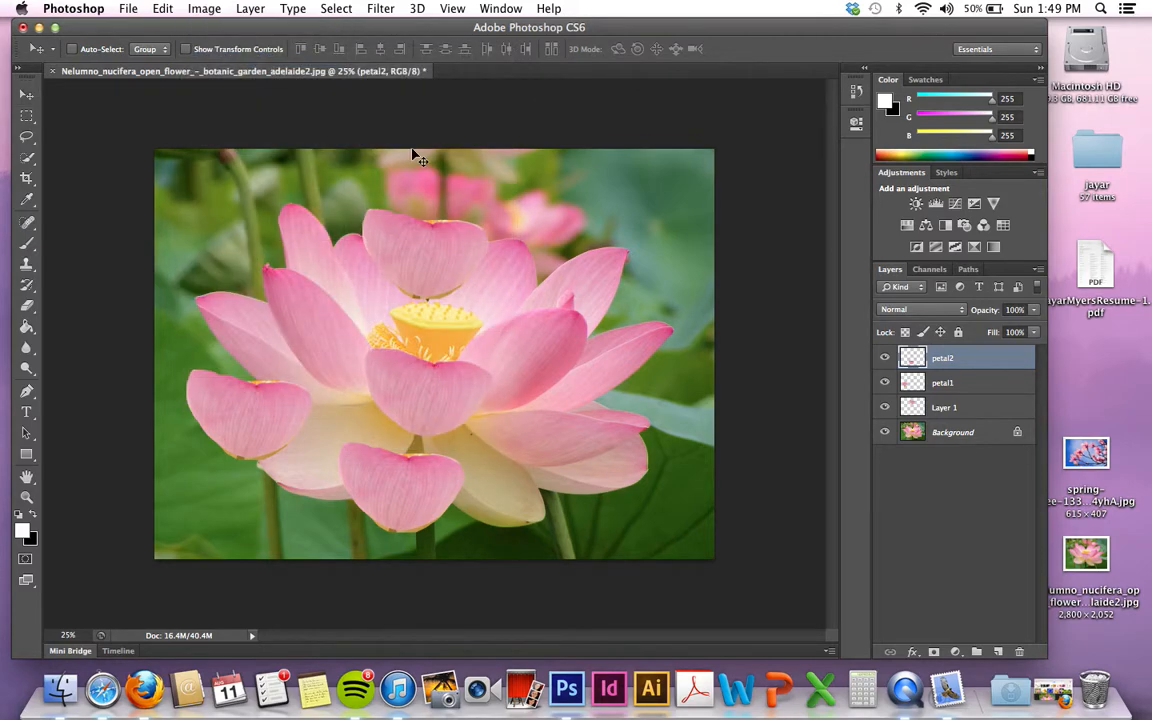
pyautogui.moveTo(480, 176); pyautogui.dragTo(644, 31)
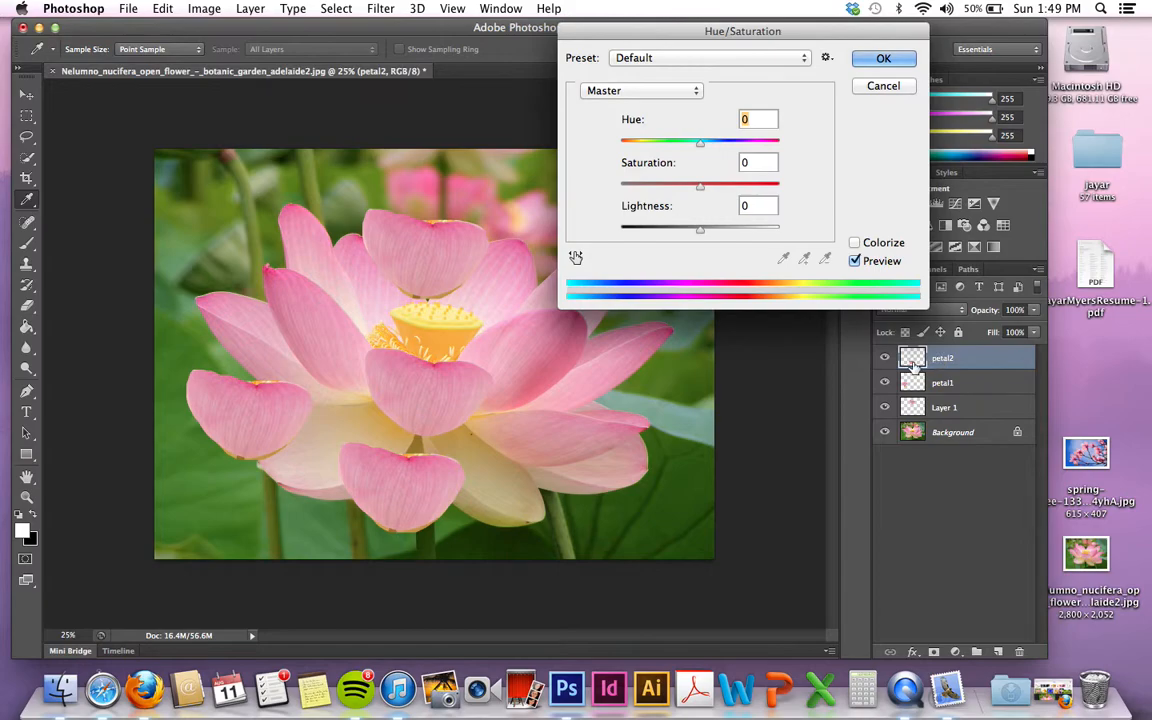
pyautogui.moveTo(702, 147); pyautogui.dragTo(647, 152)
pyautogui.moveTo(700, 187); pyautogui.dragTo(717, 232)
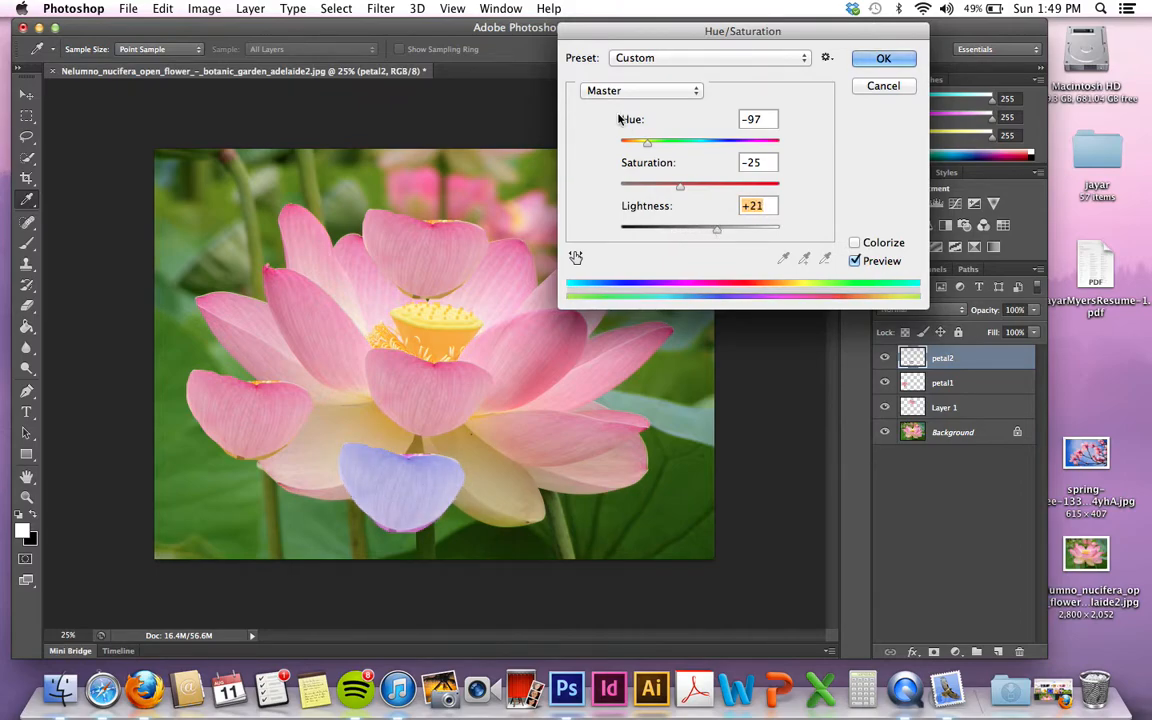
pyautogui.moveTo(645, 146); pyautogui.dragTo(699, 187)
pyautogui.moveTo(705, 143); pyautogui.dragTo(653, 147)
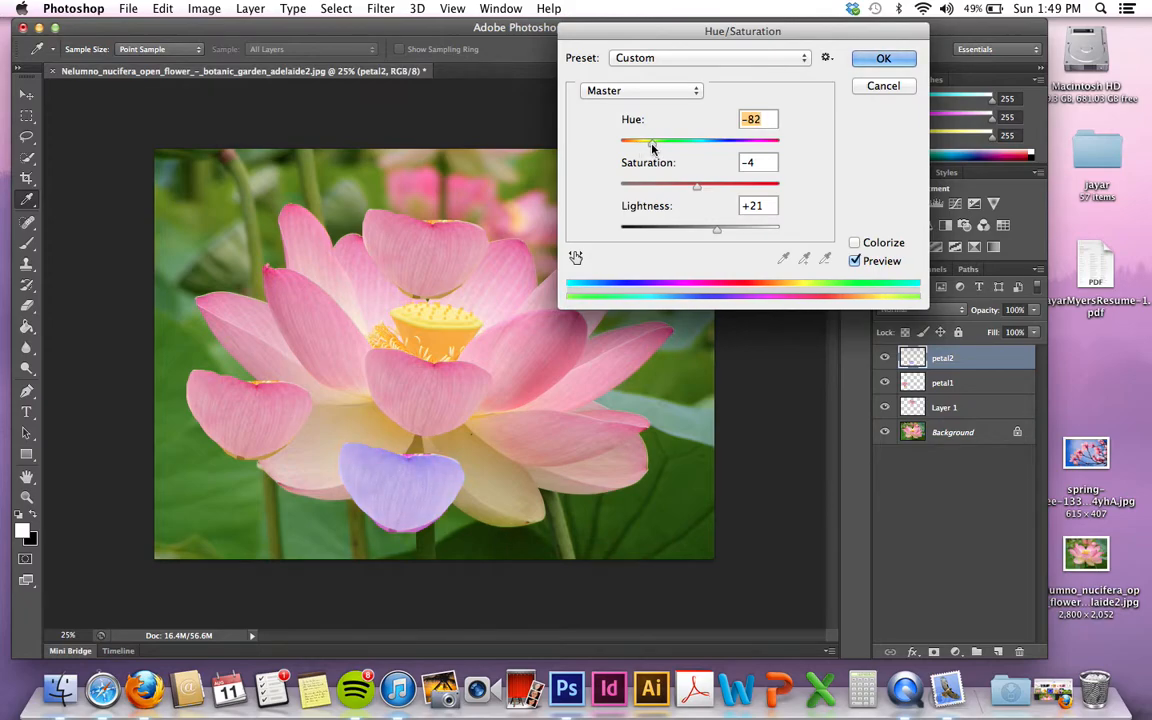
pyautogui.moveTo(694, 189); pyautogui.dragTo(716, 187)
pyautogui.moveTo(717, 231); pyautogui.dragTo(690, 231)
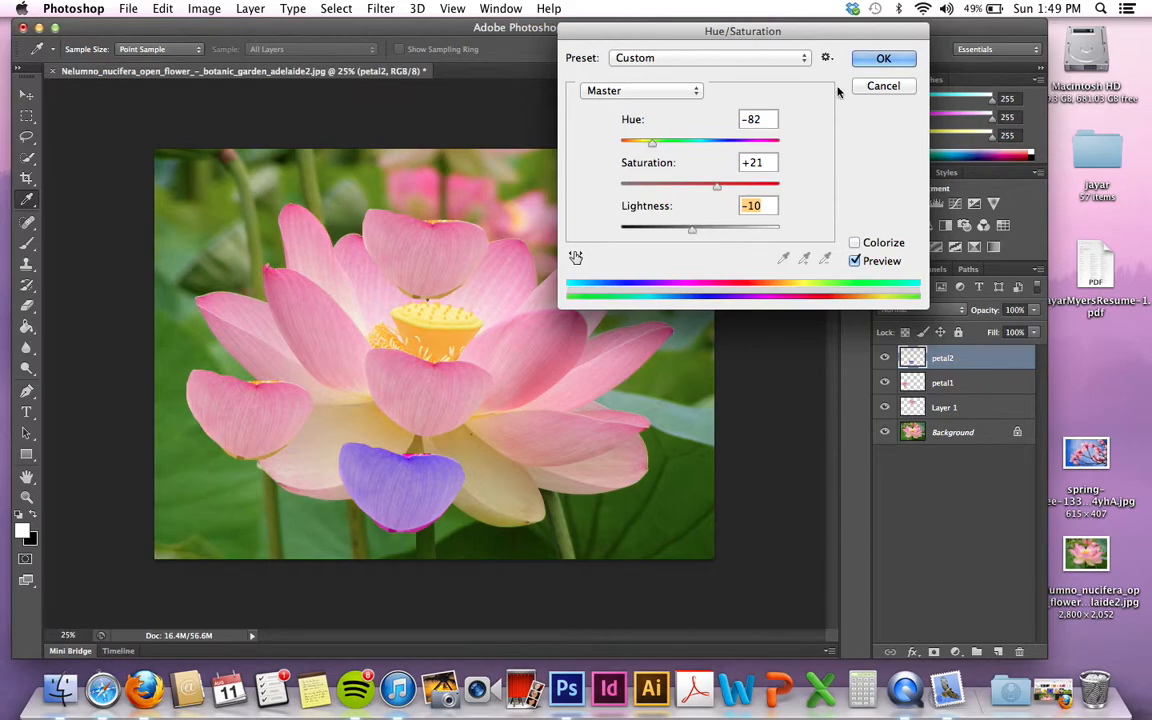
pyautogui.click(879, 60)
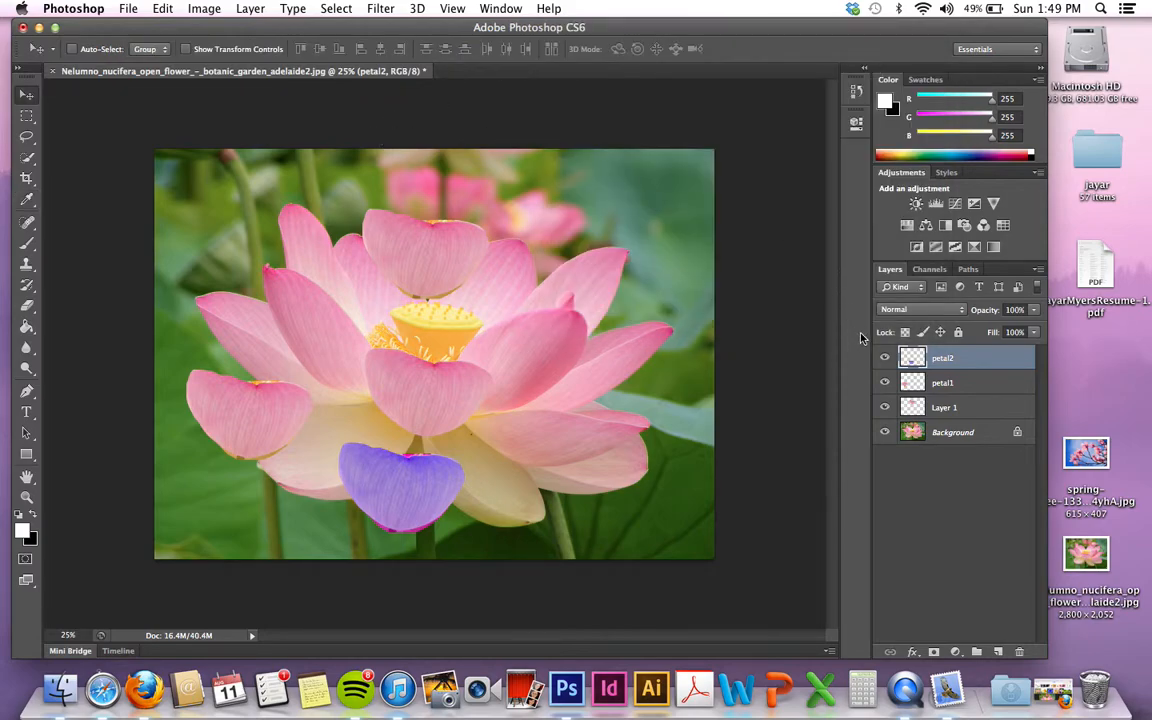
# Desaturate the petal1 layer
pyautogui.click(921, 385)
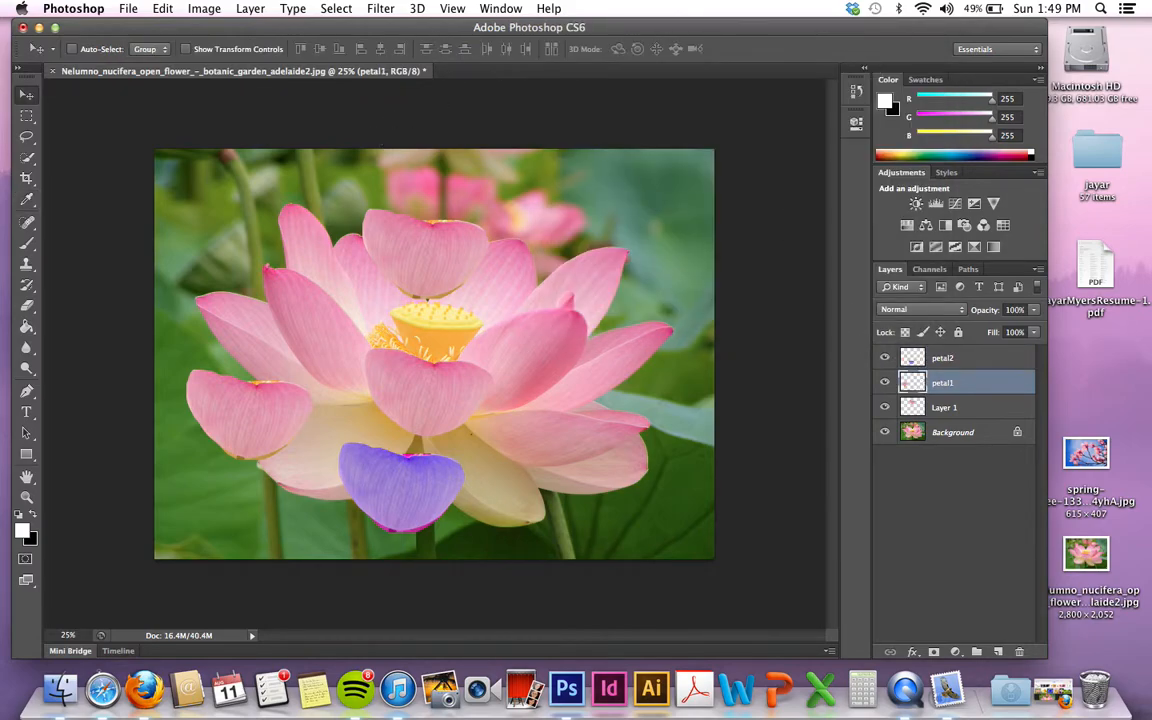
pyautogui.click(204, 8)
pyautogui.moveTo(199, 58)
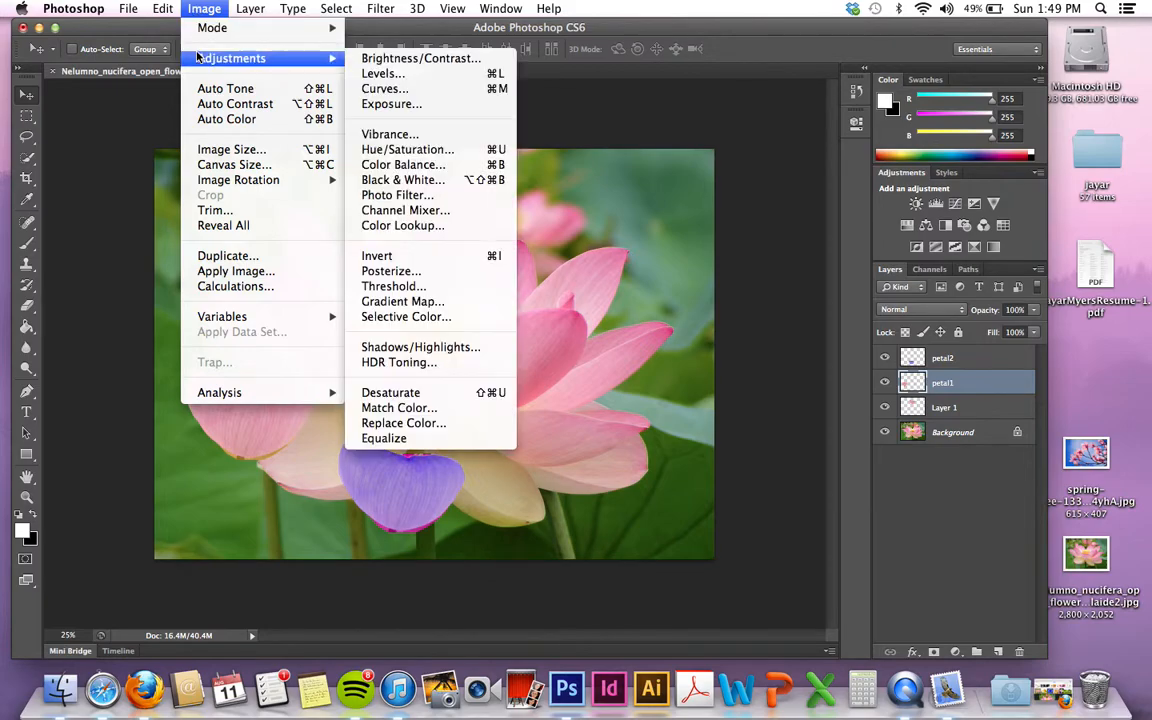
pyautogui.click(415, 393)
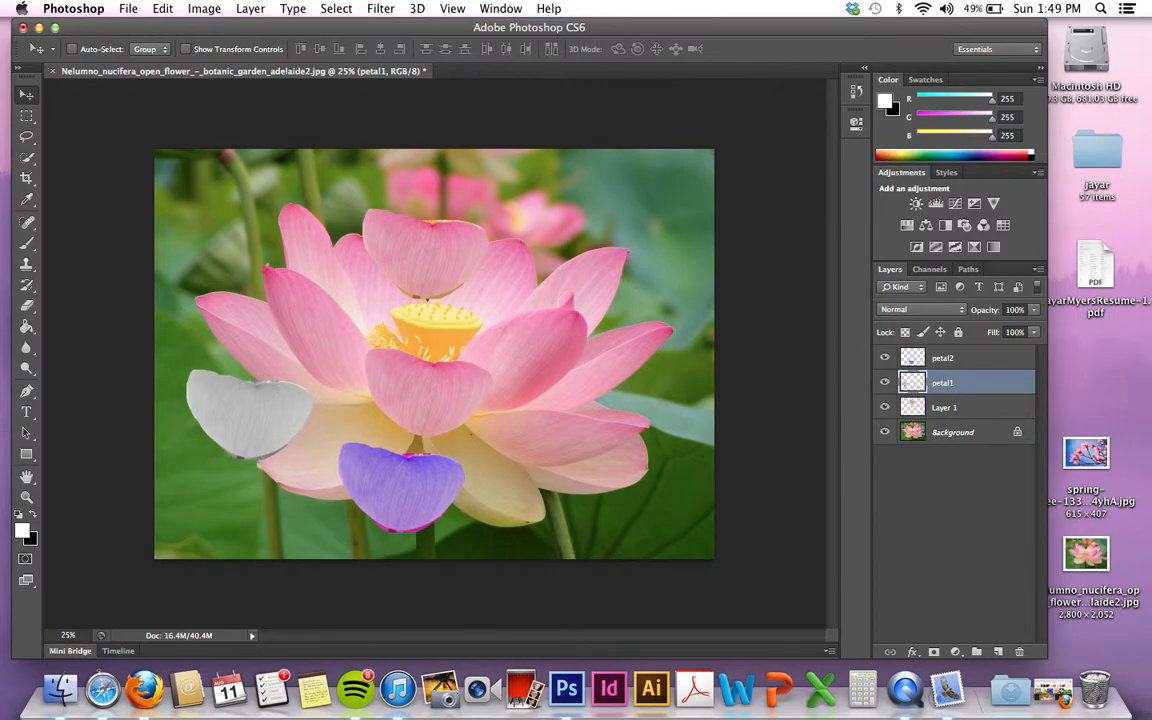
# Darken the petal1 layer with Brightness/Contrast, using brightness -27 and contrast -36
pyautogui.click(204, 8)
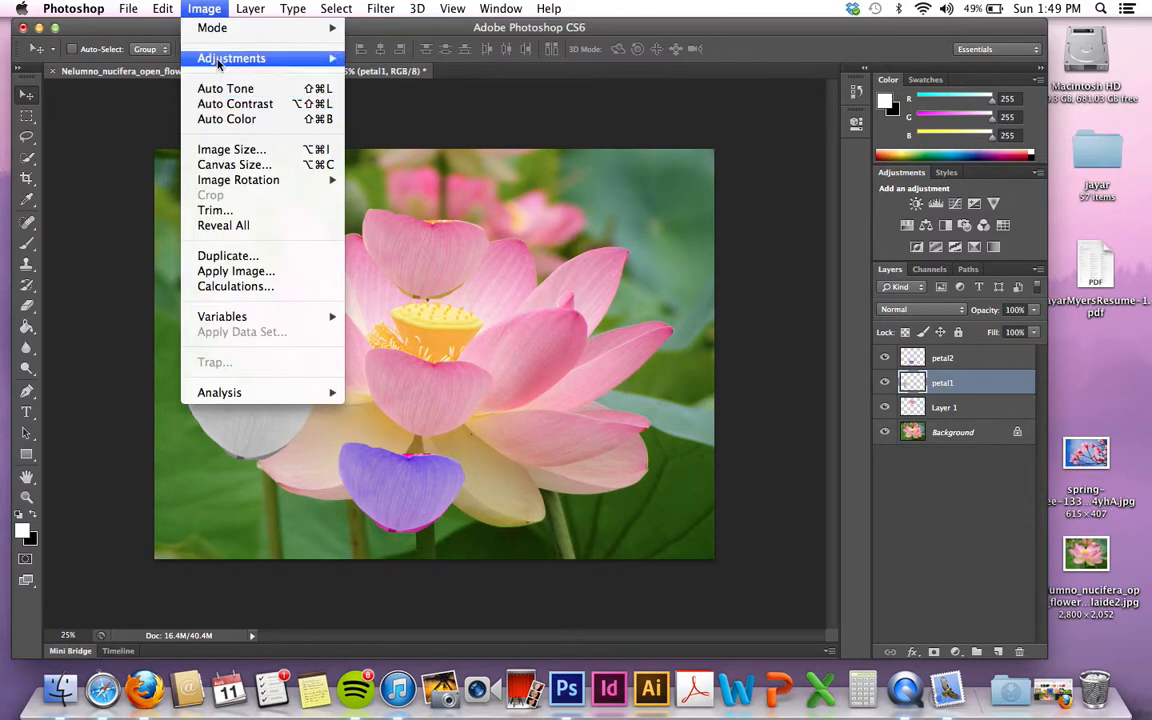
pyautogui.moveTo(200, 58)
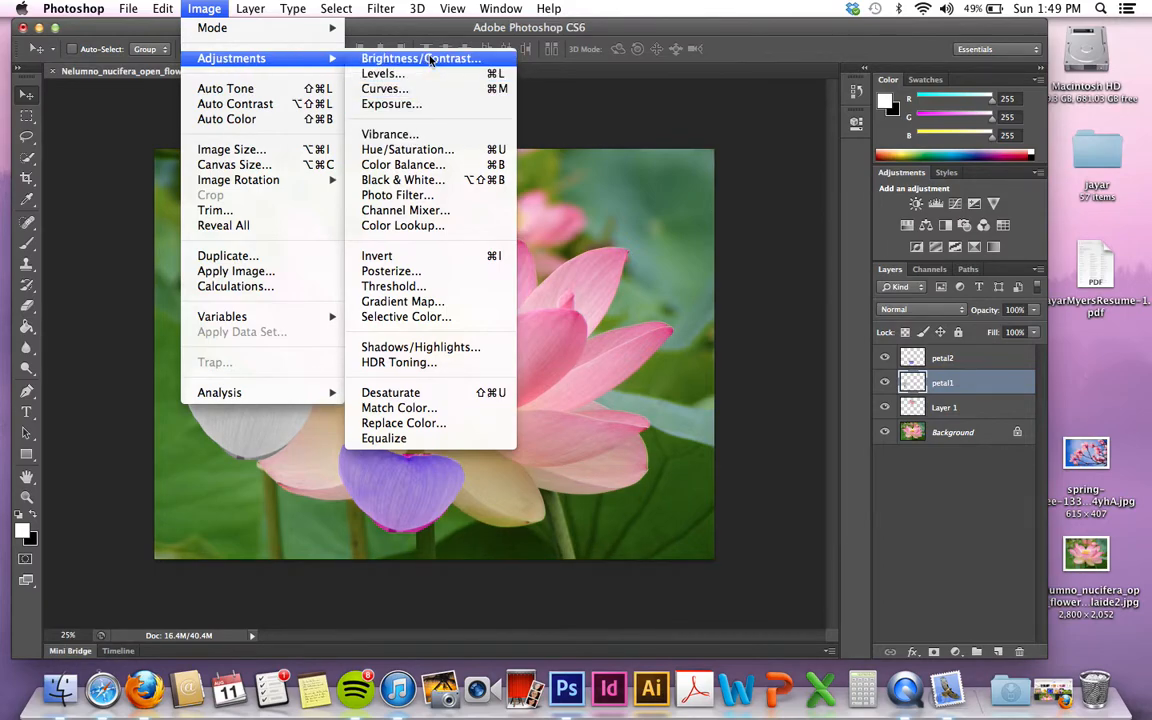
pyautogui.click(388, 58)
pyautogui.moveTo(677, 287); pyautogui.dragTo(622, 285)
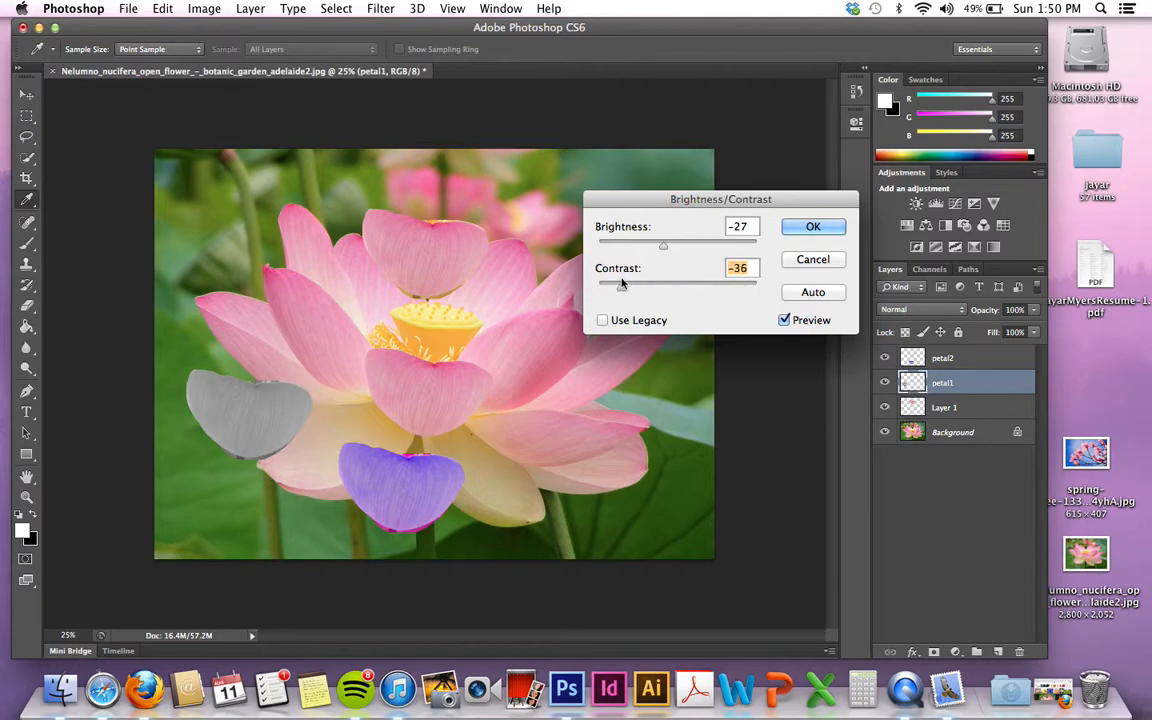
pyautogui.click(813, 228)
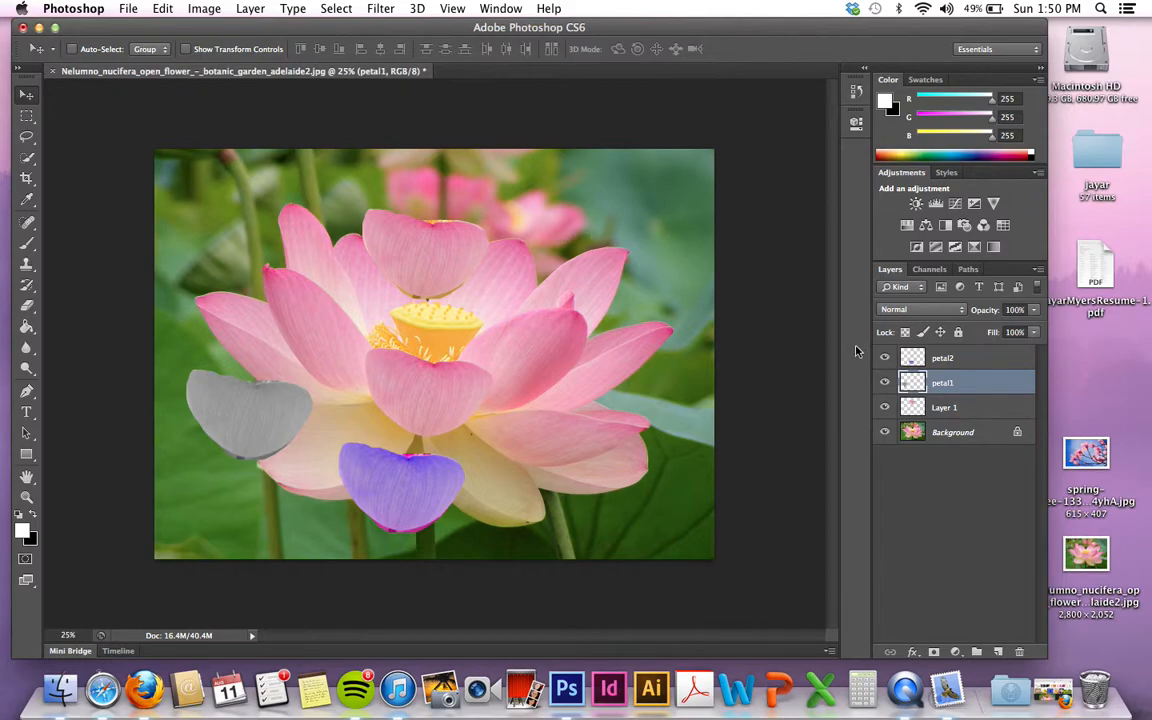
# Fill the petal on Layer 1 with solid turquoise green #06f7b6 using its outline as the selection, and deselect it
pyautogui.click(935, 410)
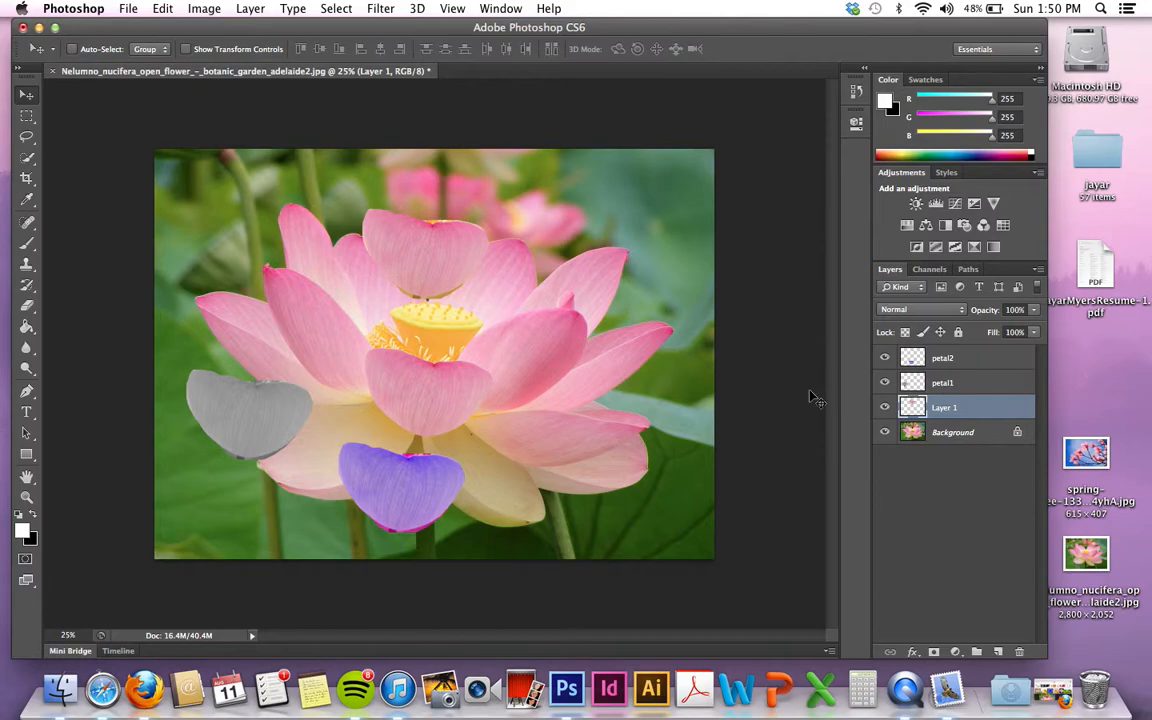
pyautogui.keyDown('super'); pyautogui.click(912, 412); pyautogui.keyUp('super')
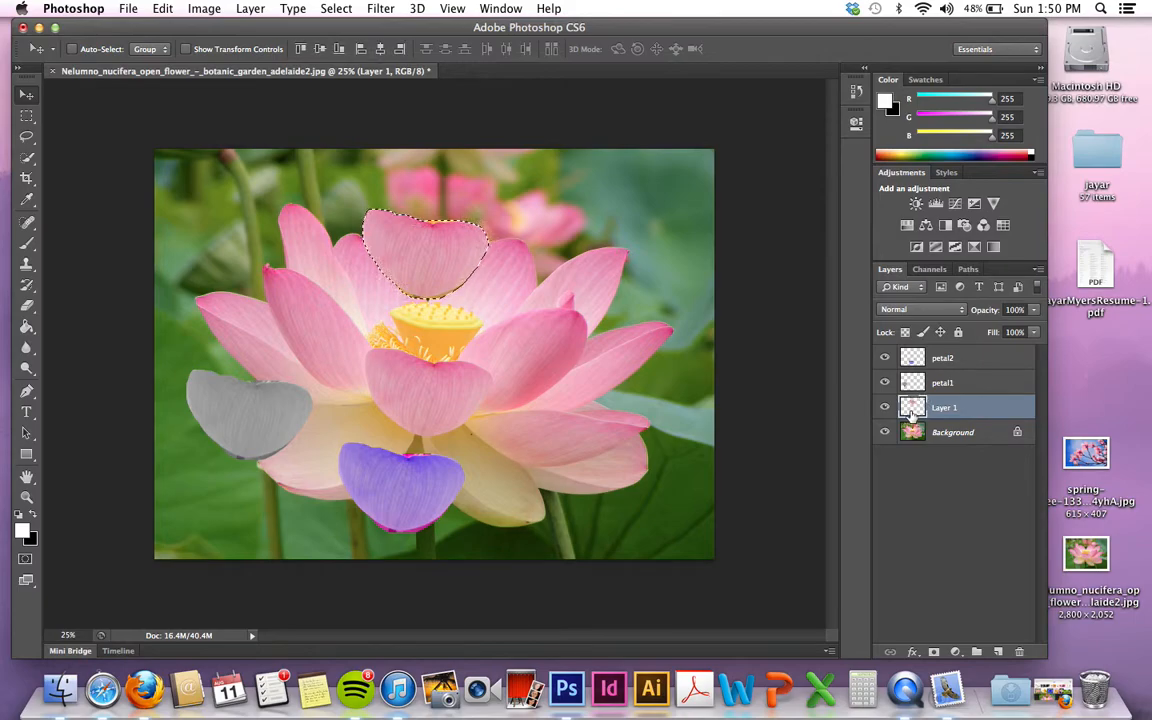
pyautogui.click(162, 8)
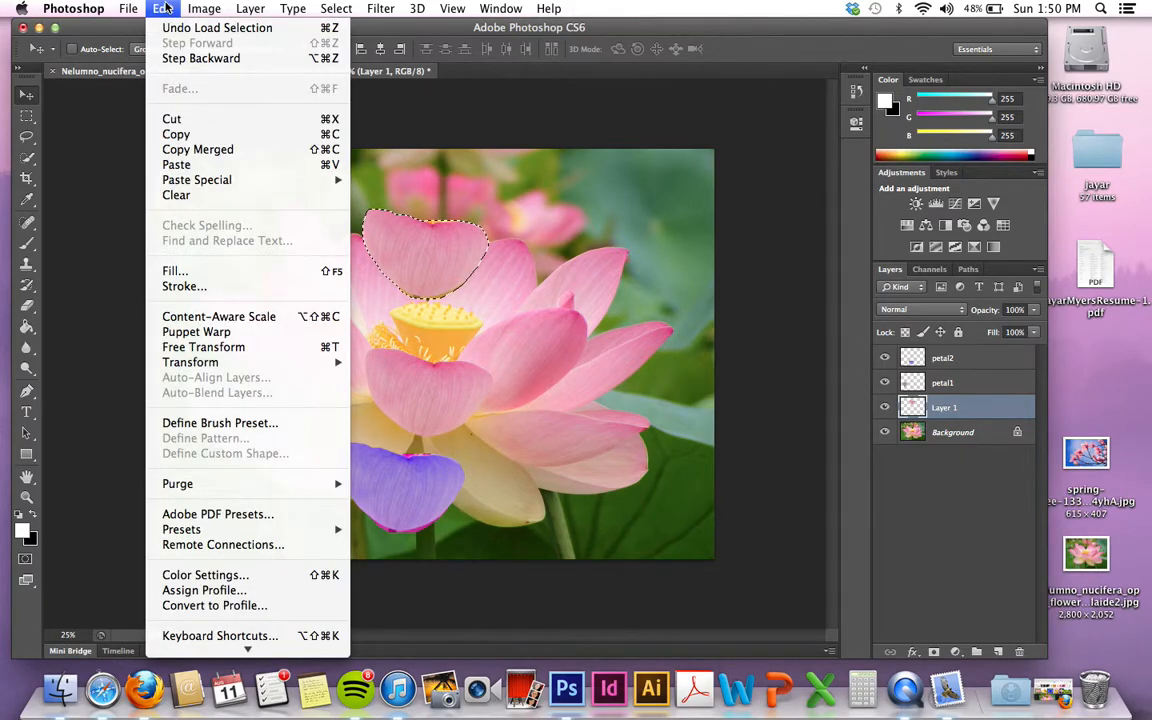
pyautogui.click(174, 271)
pyautogui.click(530, 261)
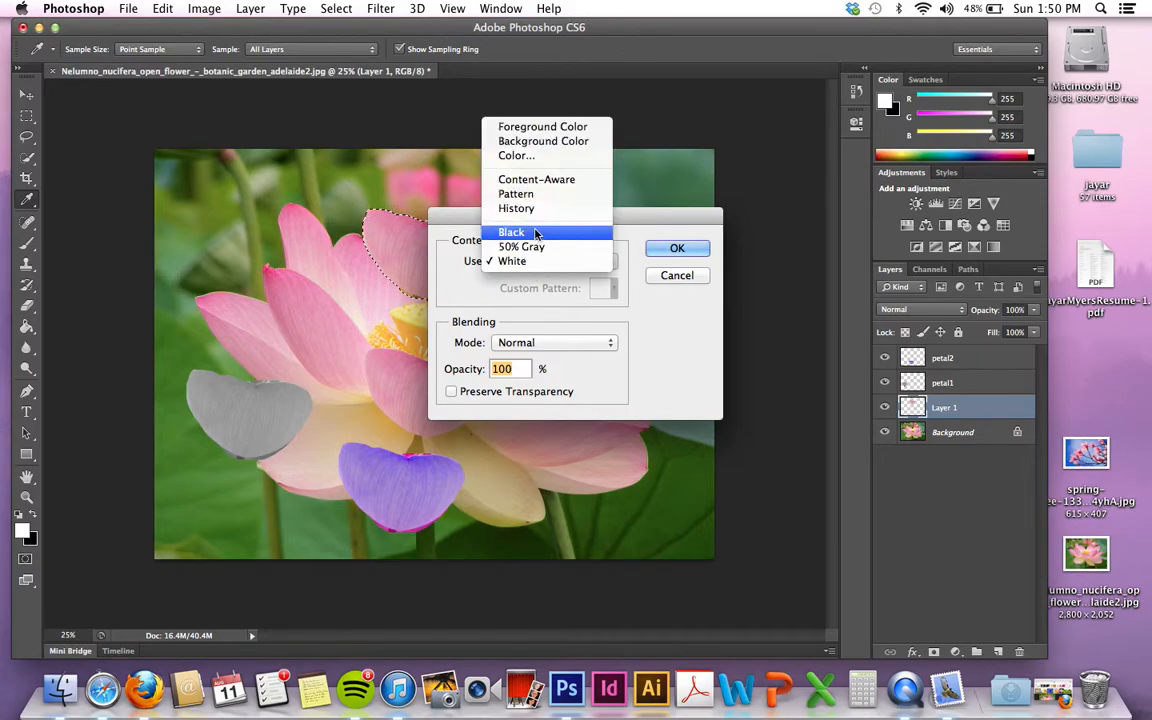
pyautogui.click(530, 157)
pyautogui.click(585, 305)
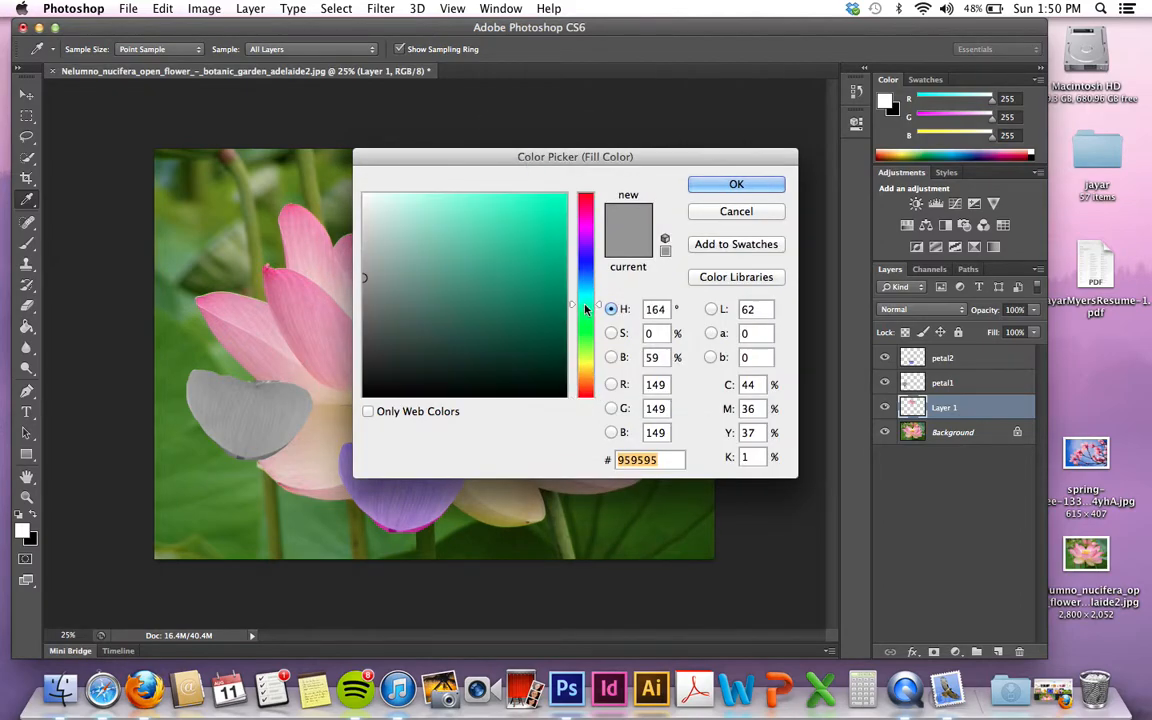
pyautogui.click(561, 200)
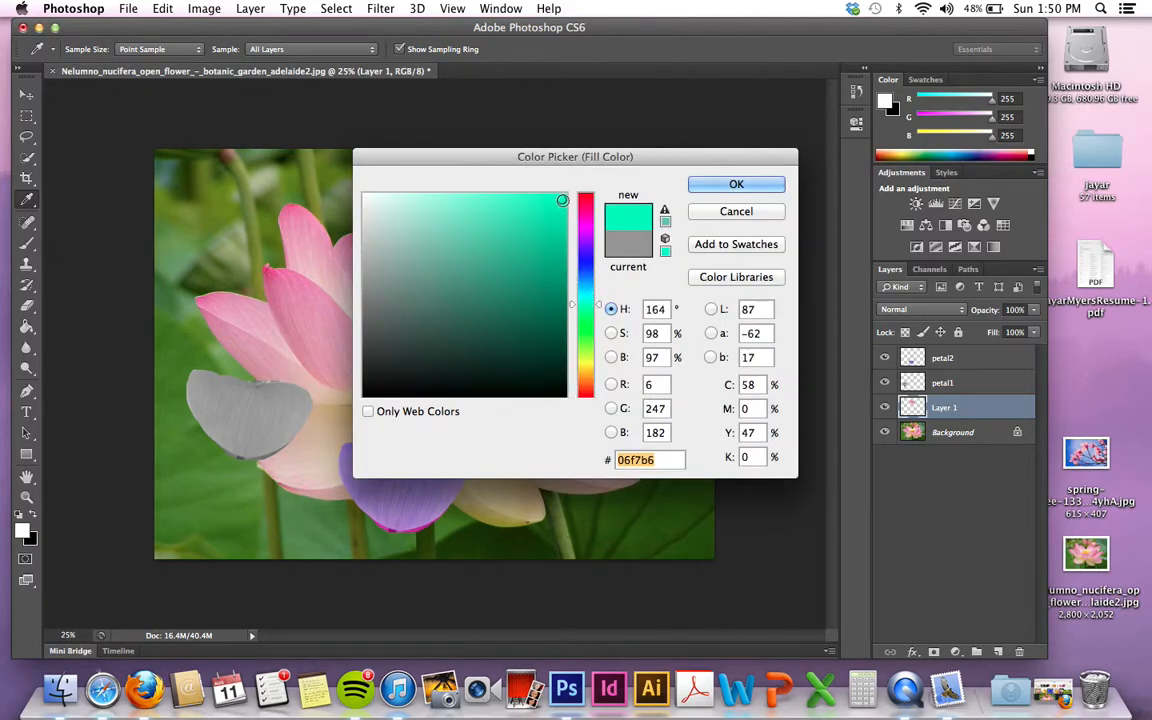
pyautogui.click(711, 183)
pyautogui.click(660, 249)
pyautogui.press('v')
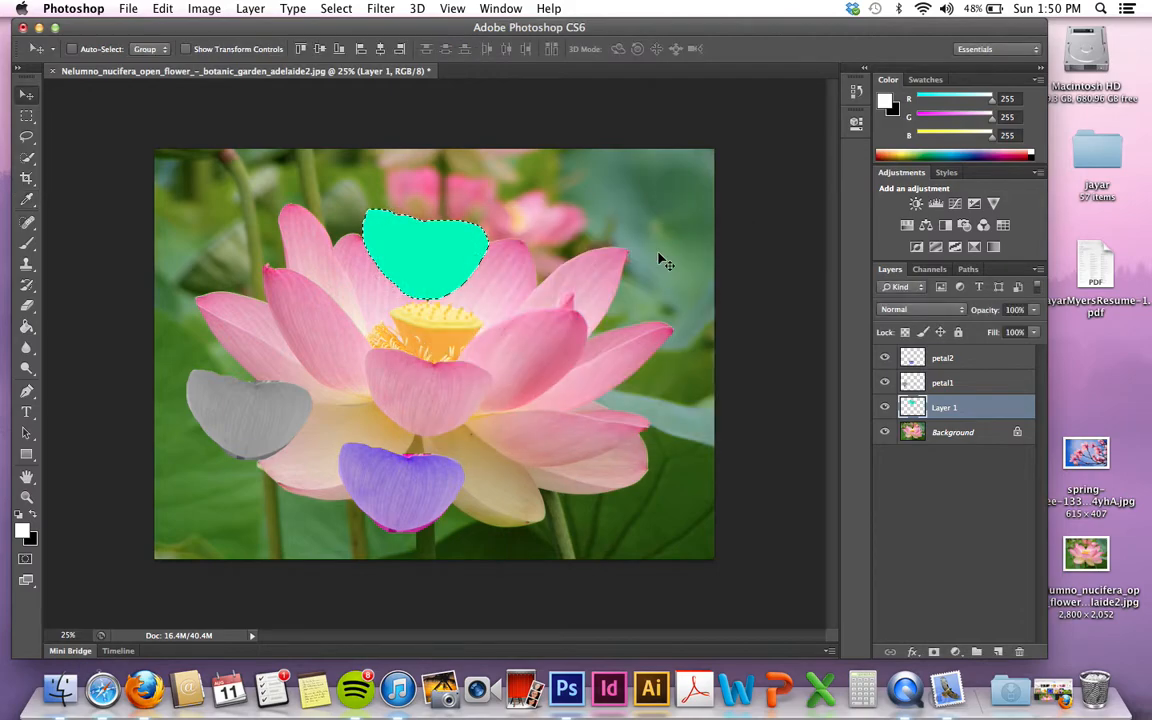
pyautogui.press('super+d')
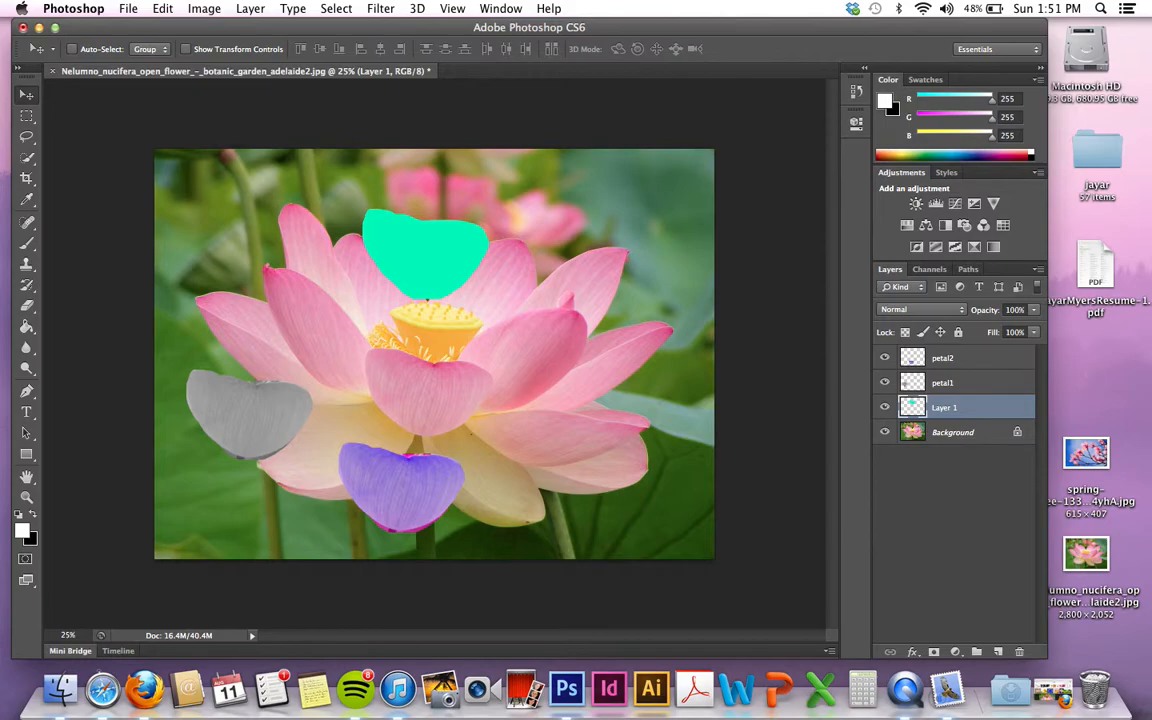
pyautogui.click(374, 10)
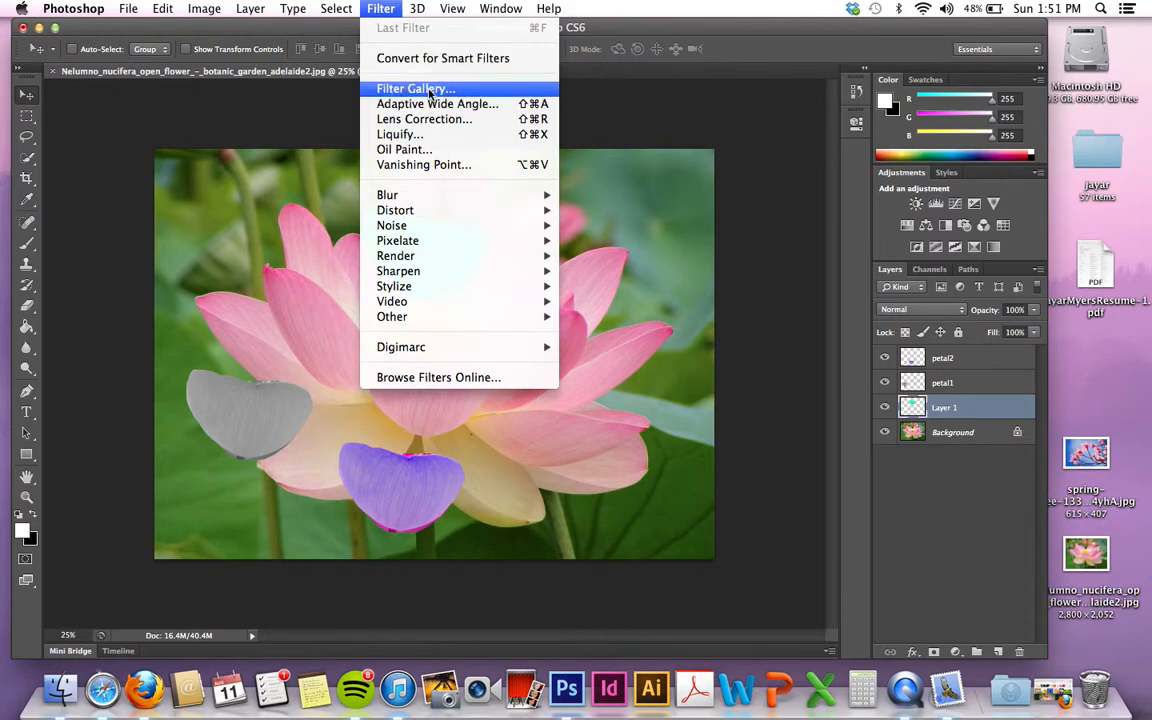
pyautogui.click(392, 88)
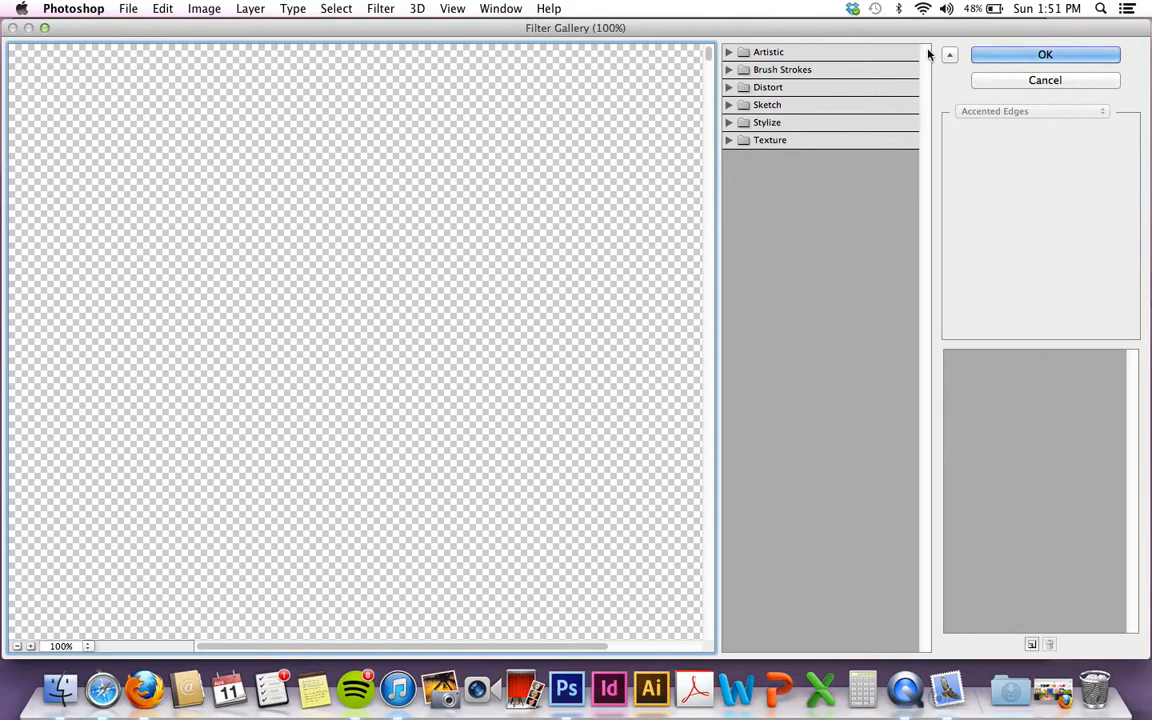
pyautogui.click(980, 80)
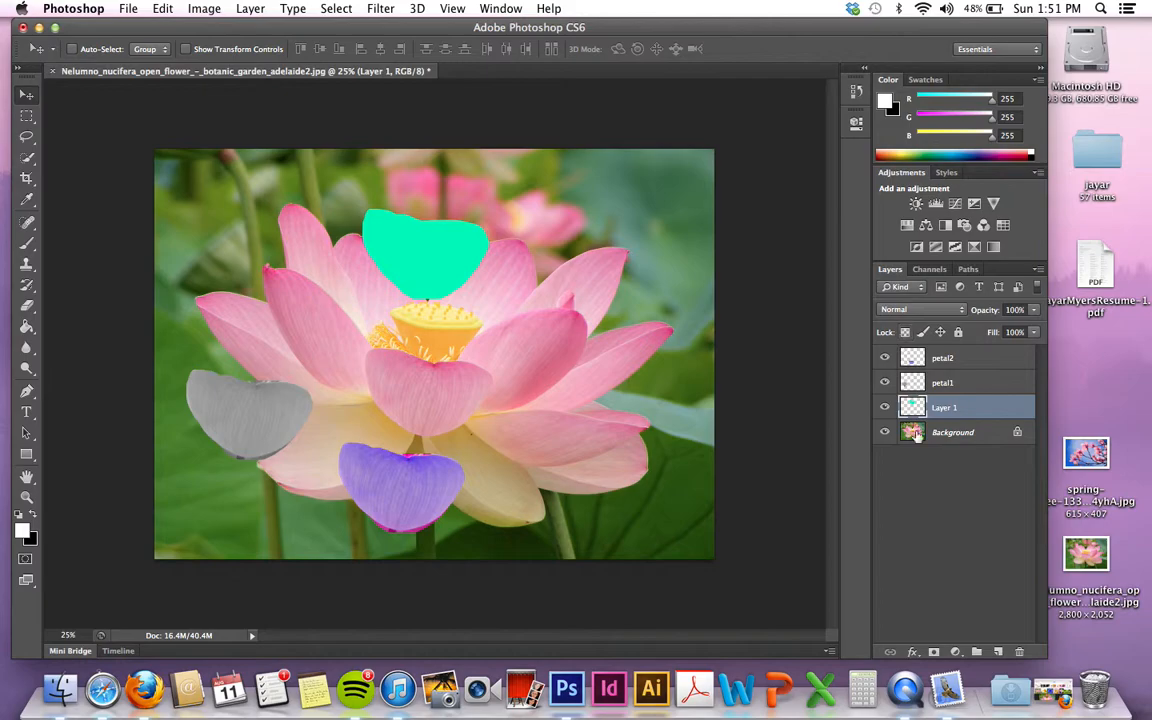
# Hide the petal2, petal1 and Layer 1 layers
pyautogui.click(884, 358)
pyautogui.click(884, 383)
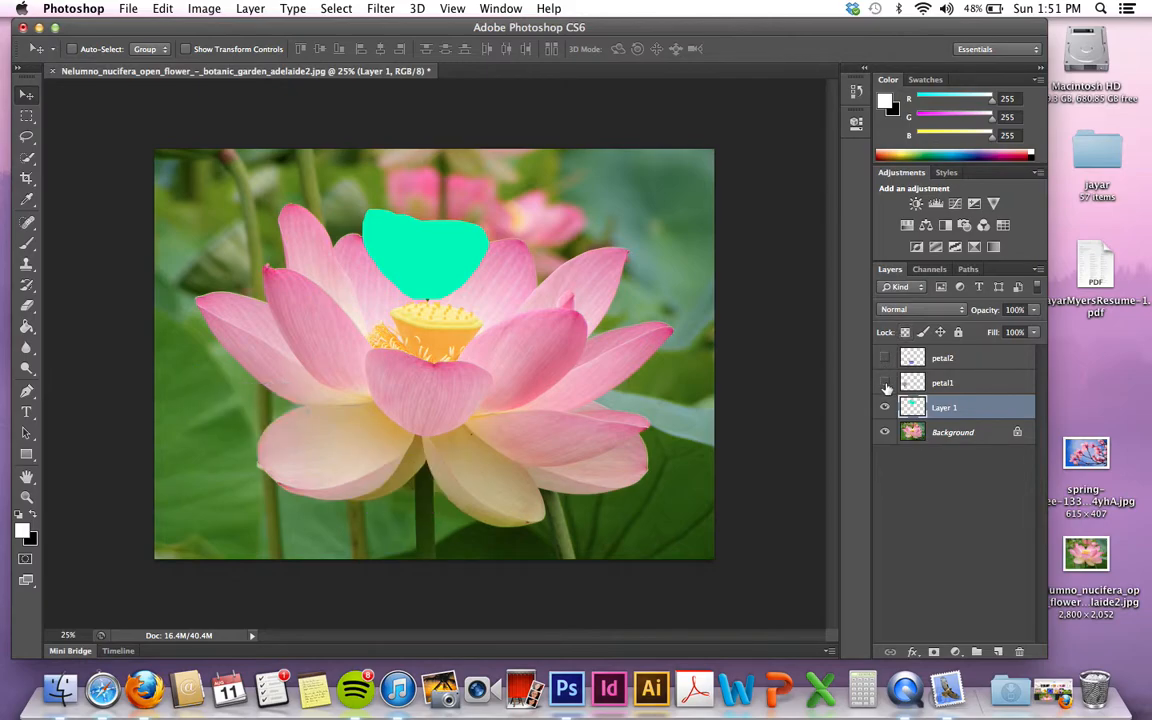
pyautogui.click(884, 407)
# Convert the Background into a regular layer named Layer 0 with Normal mode and 100% opacity
pyautogui.click(933, 434)
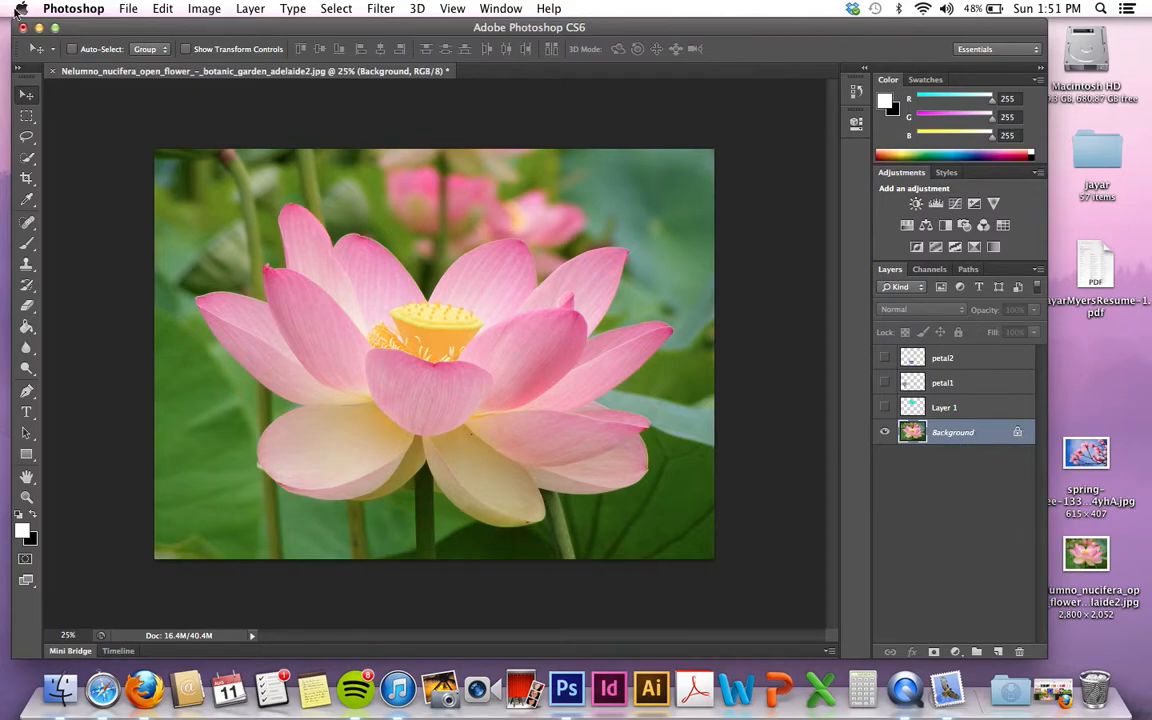
pyautogui.click(250, 9)
pyautogui.moveTo(260, 30)
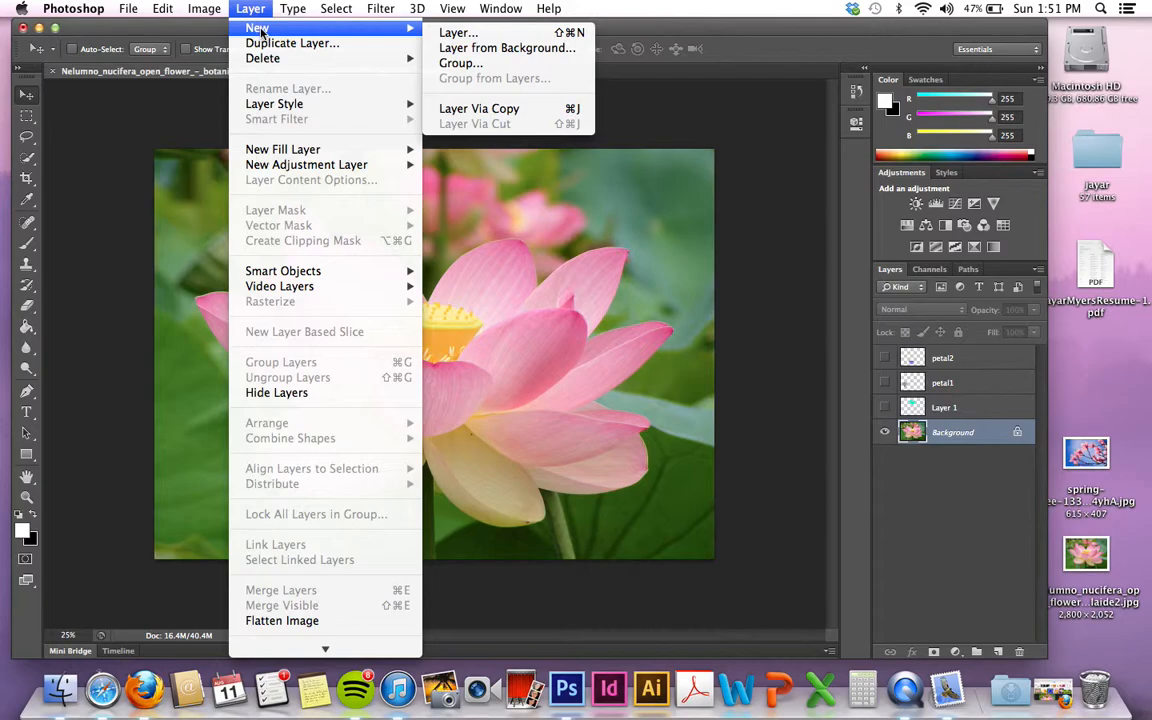
pyautogui.click(495, 48)
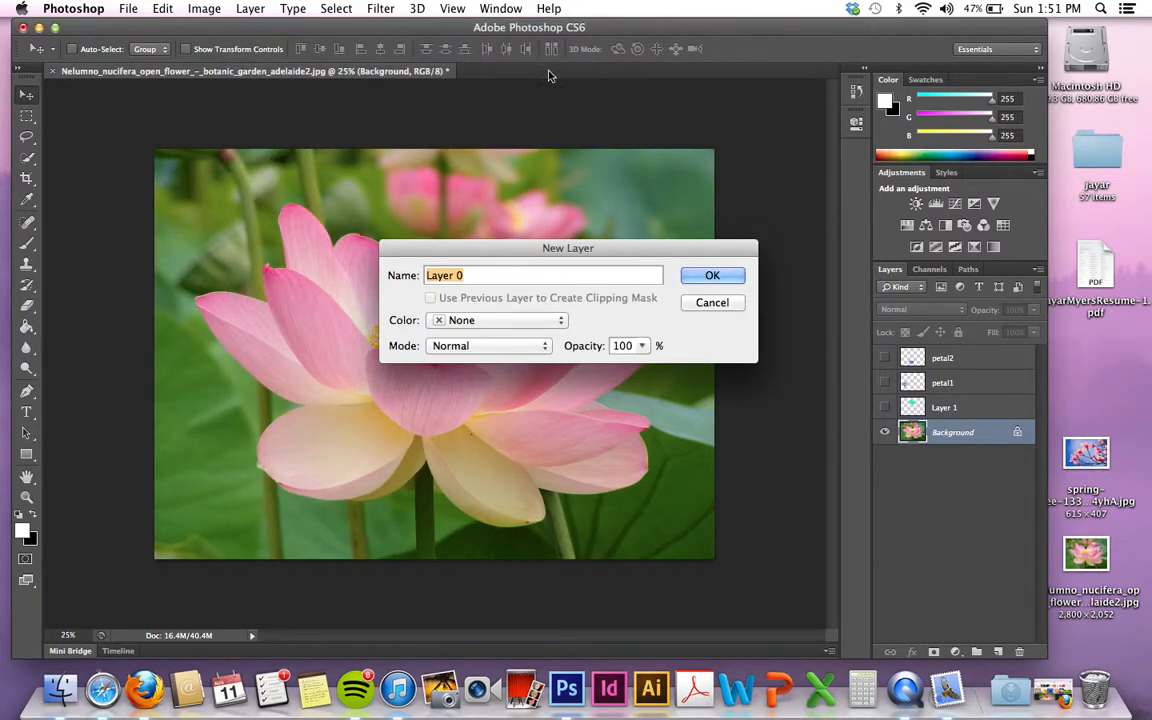
pyautogui.click(712, 276)
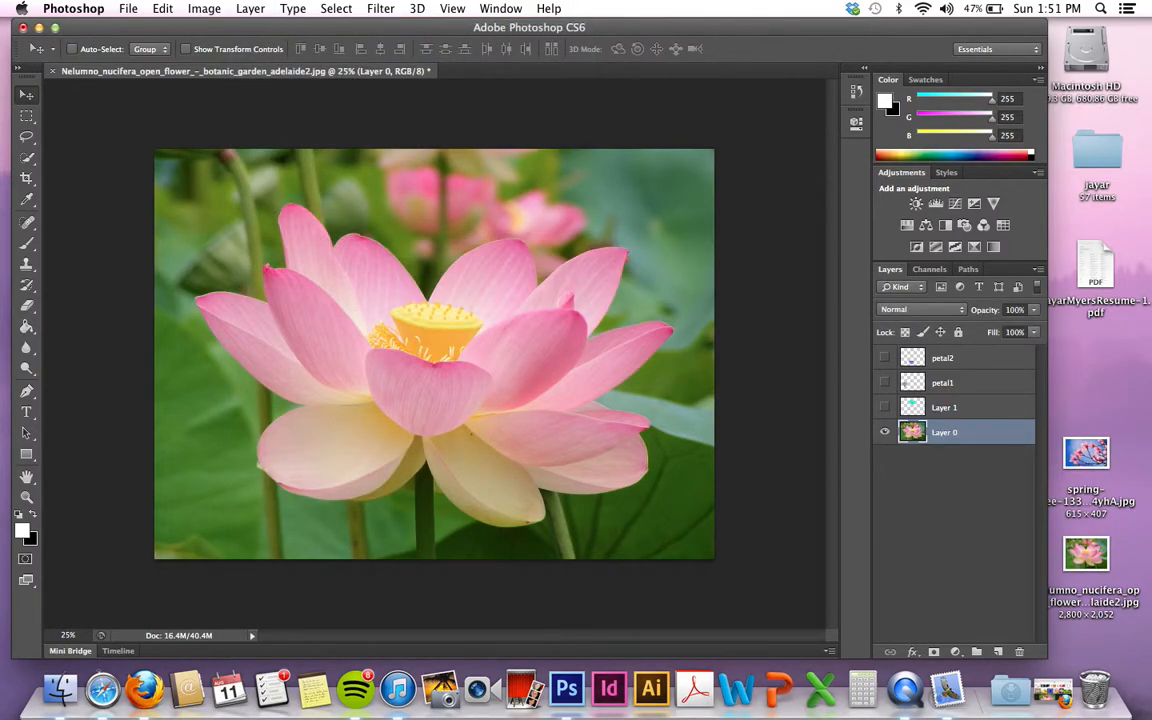
# Open the Filter Gallery for Layer 0 with the preview at 33.3%
pyautogui.click(380, 9)
pyautogui.click(395, 88)
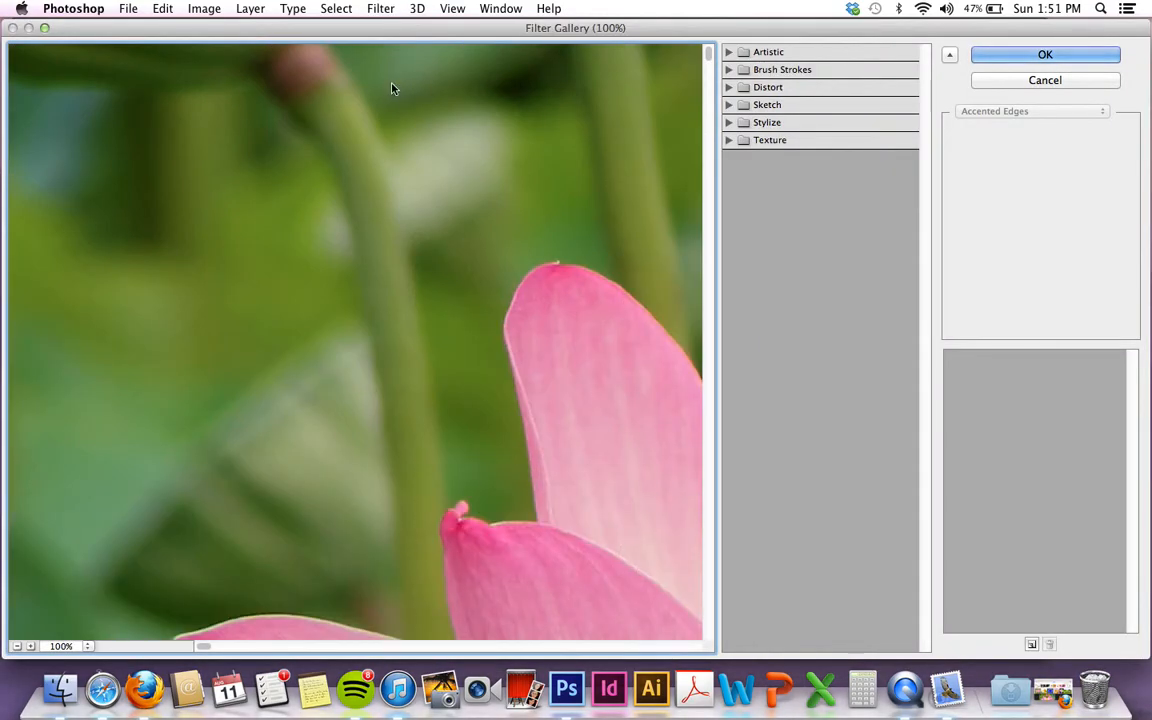
pyautogui.click(17, 648)
pyautogui.click(17, 648)
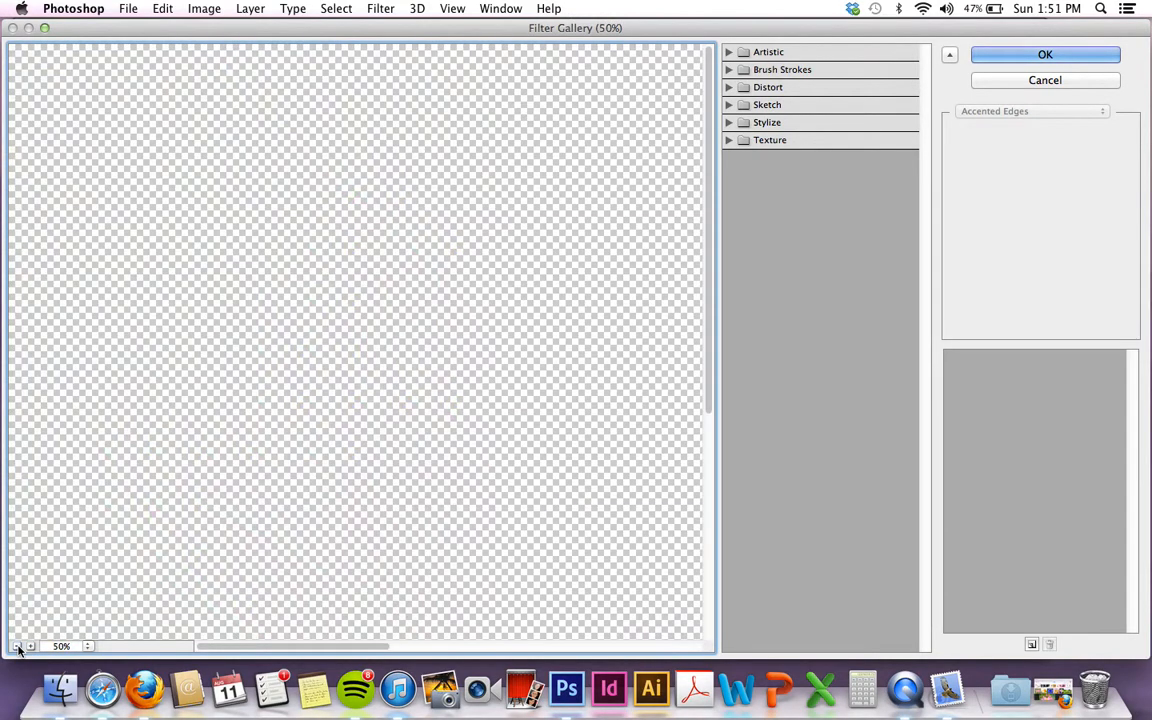
pyautogui.click(17, 648)
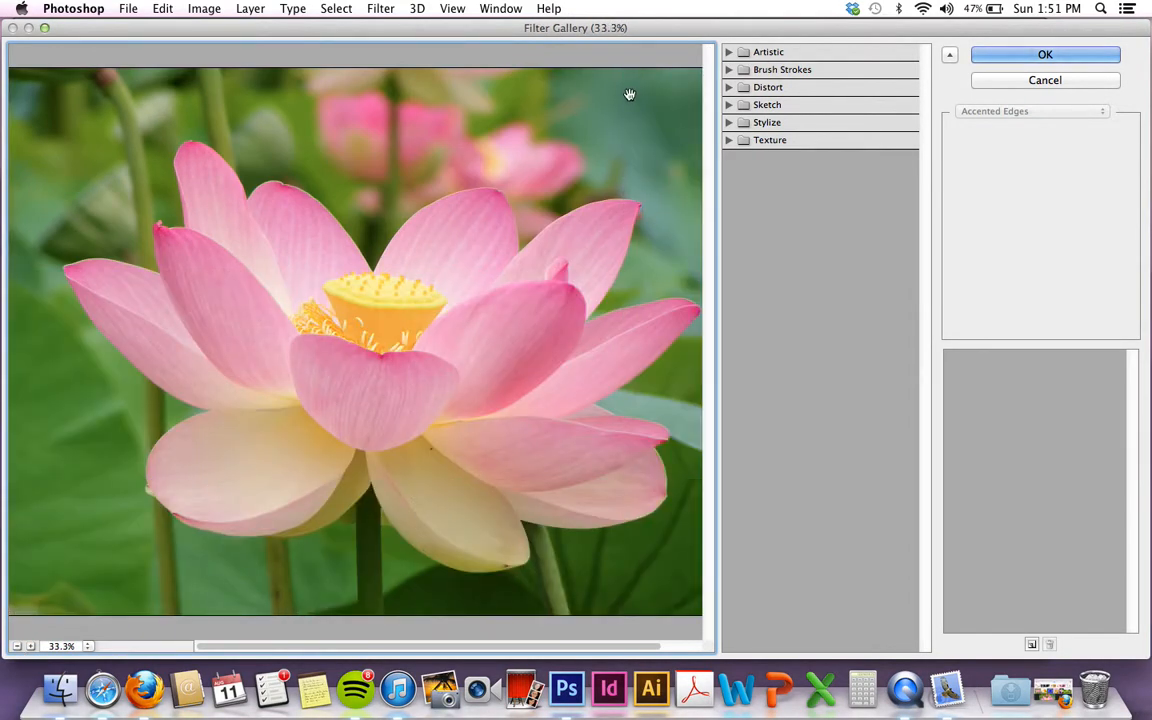
# Try the Water Paper, Reticulation and Conté Crayon sketch filters on the lotus photo
pyautogui.click(729, 122)
pyautogui.click(729, 122)
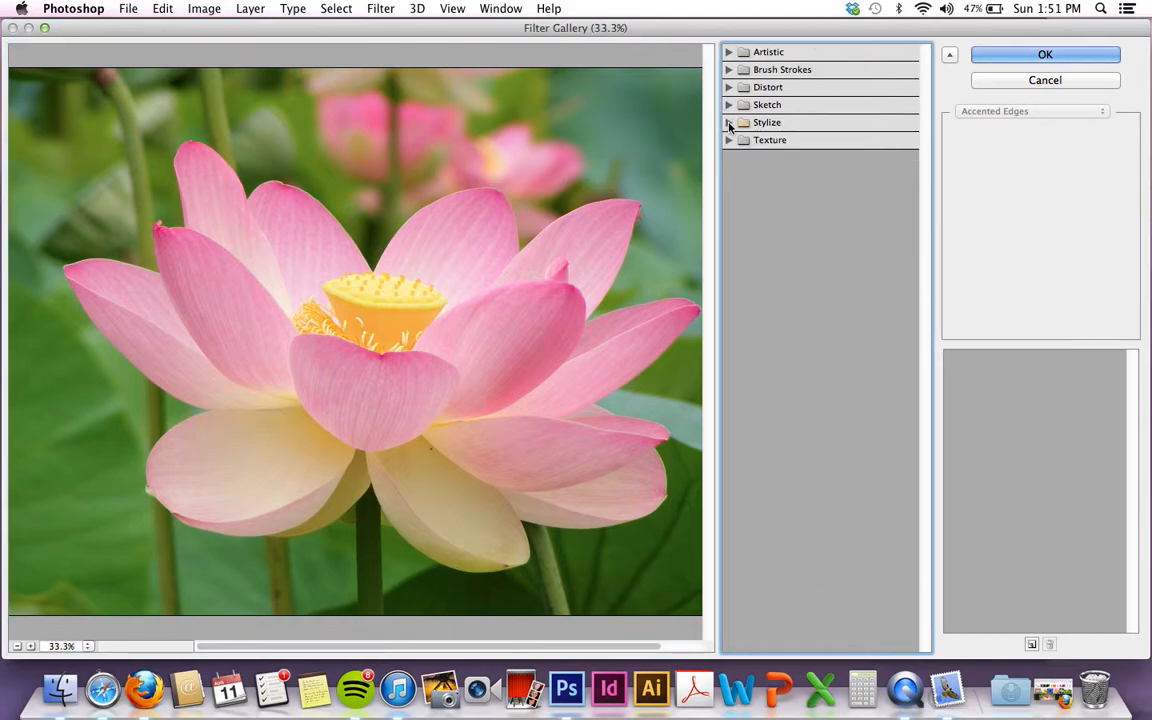
pyautogui.click(729, 105)
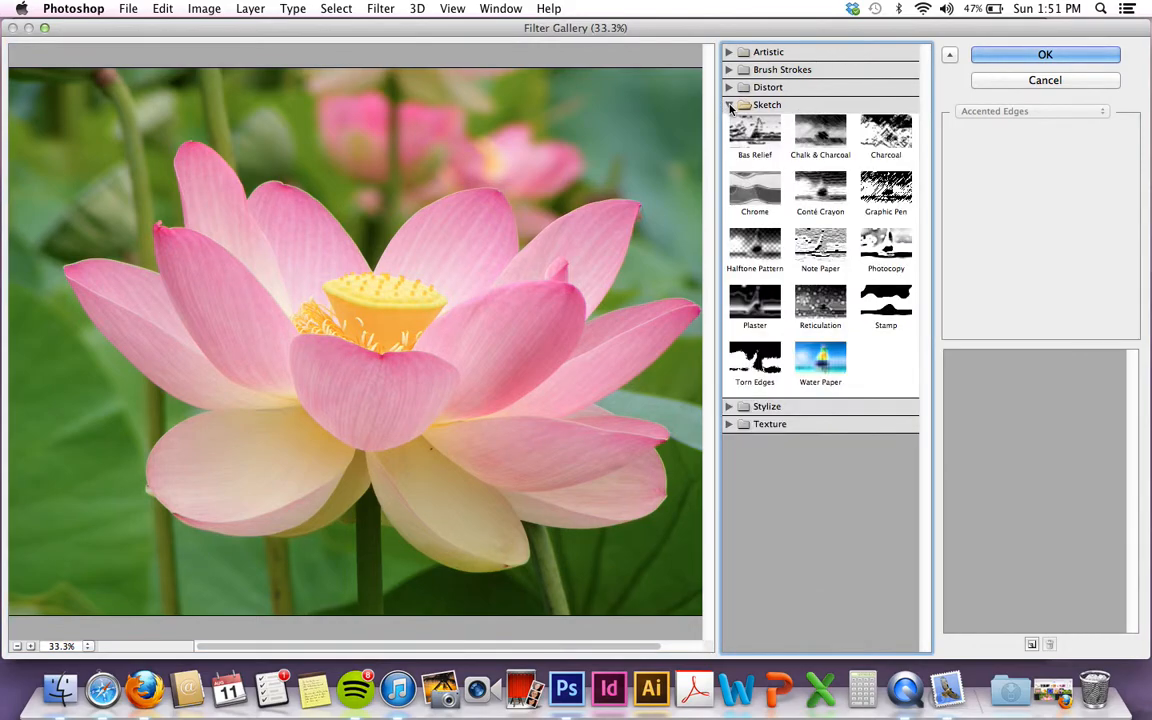
pyautogui.click(826, 352)
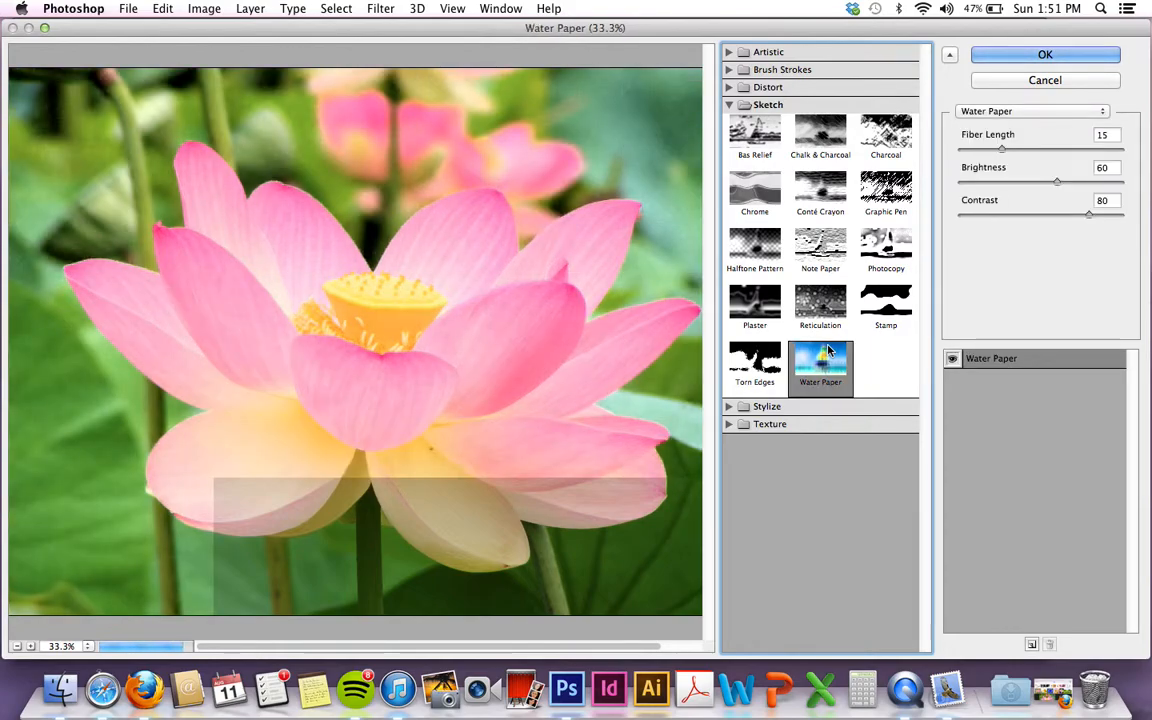
pyautogui.click(818, 292)
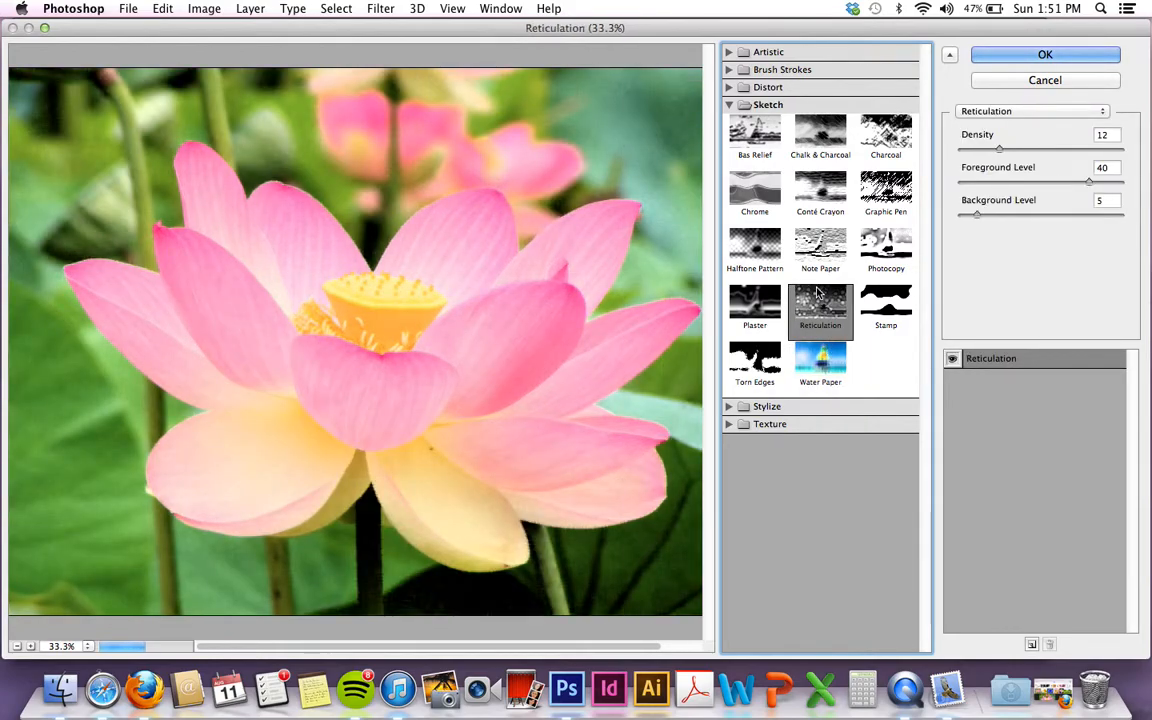
pyautogui.click(818, 222)
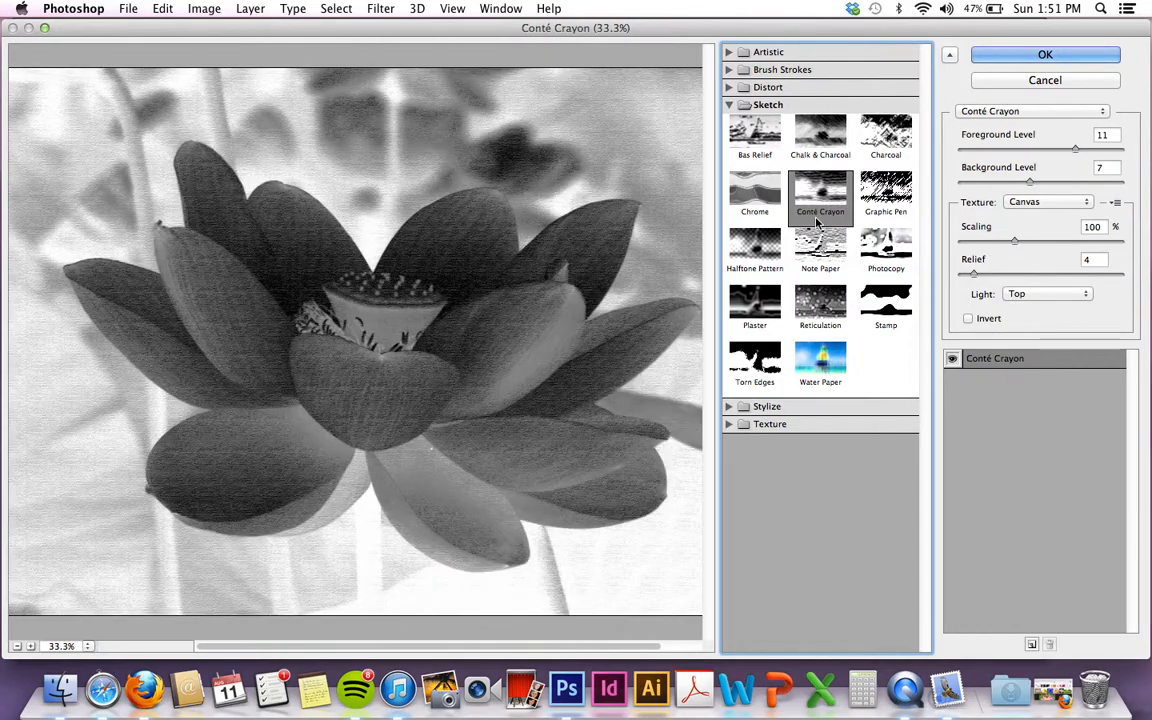
# Try the artistic filters Film Grain and Rough Pastels, giving Rough Pastels stroke length 10, stroke detail 5 and relief 30
pyautogui.click(730, 52)
pyautogui.click(757, 140)
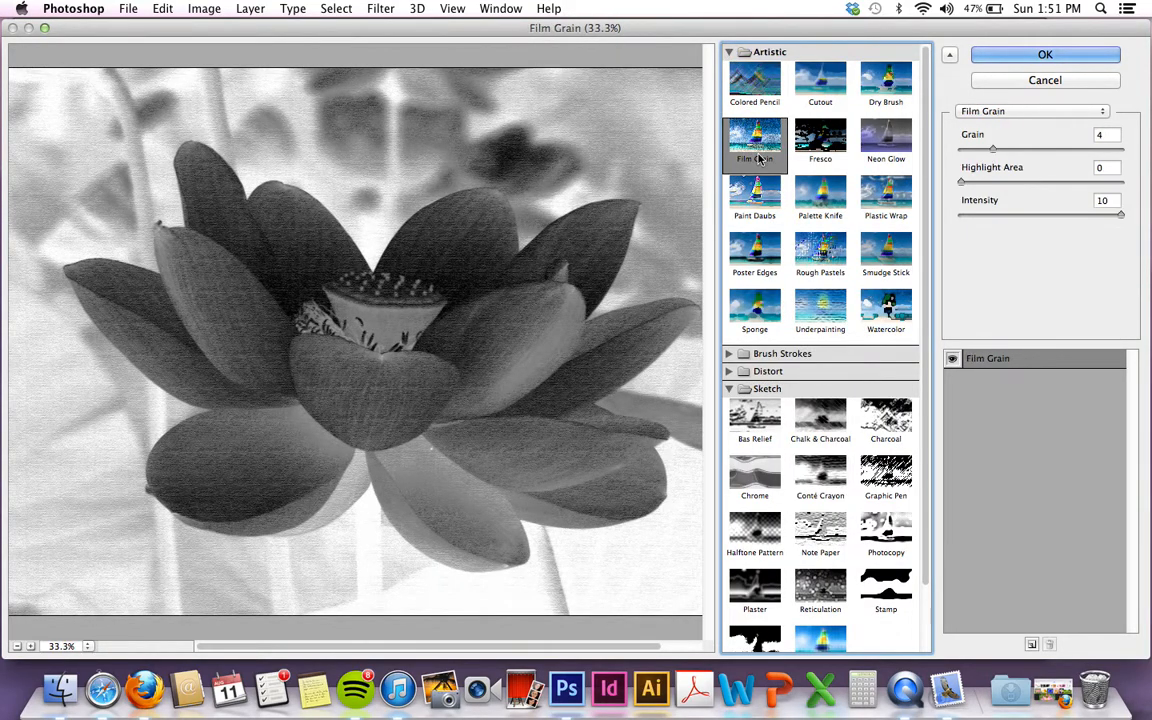
pyautogui.click(825, 250)
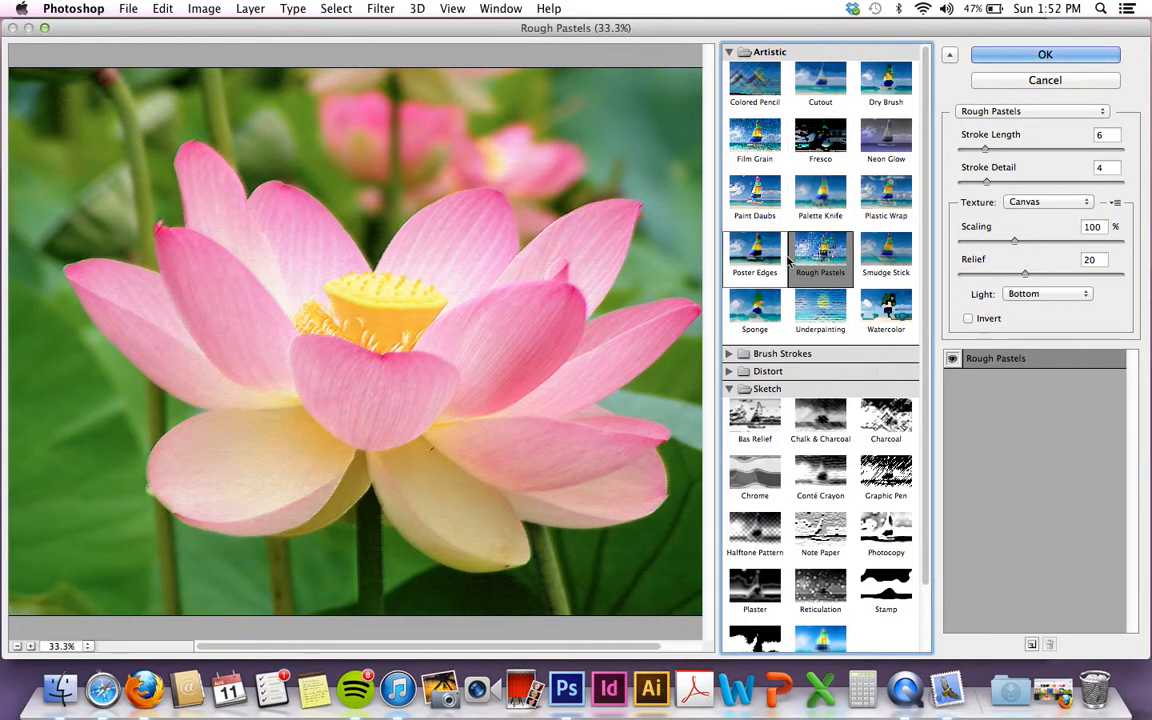
pyautogui.click(988, 149)
pyautogui.moveTo(990, 149)
pyautogui.mouseDown()
pyautogui.moveTo(1000, 149)
pyautogui.moveTo(996, 185)
pyautogui.mouseUp()
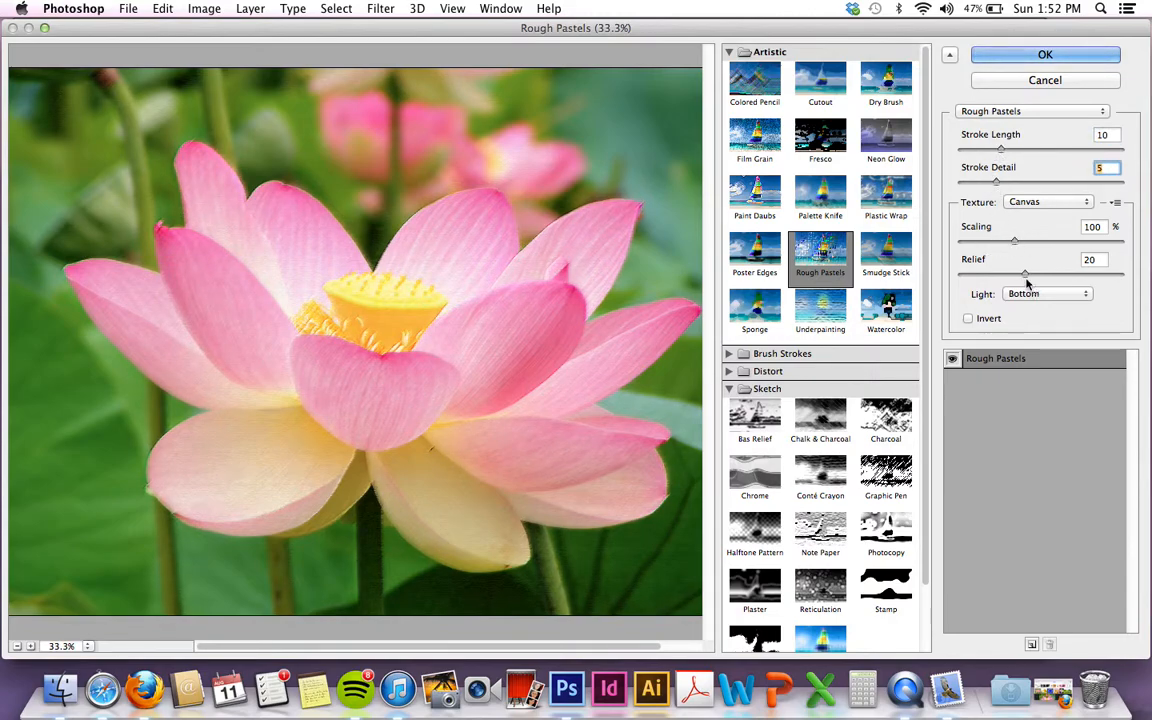
pyautogui.moveTo(1024, 274); pyautogui.dragTo(1058, 277)
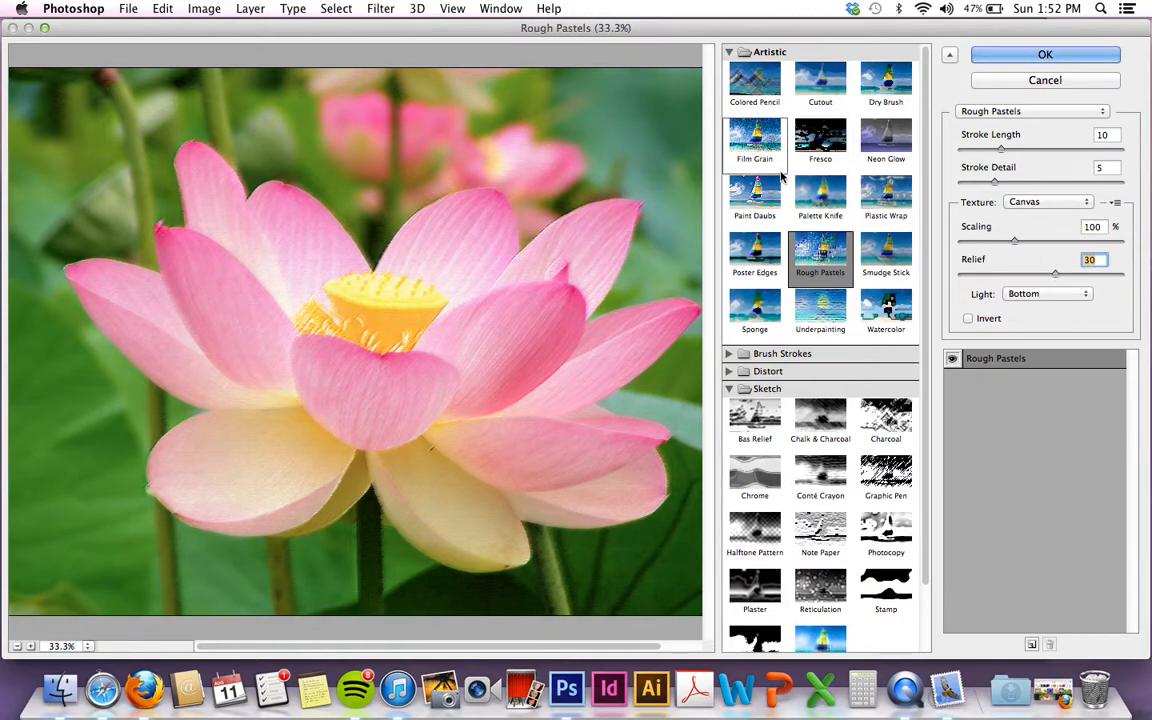
# Try the Smudge Stick filter with stroke length 3, and the Neon Glow filter
pyautogui.click(893, 250)
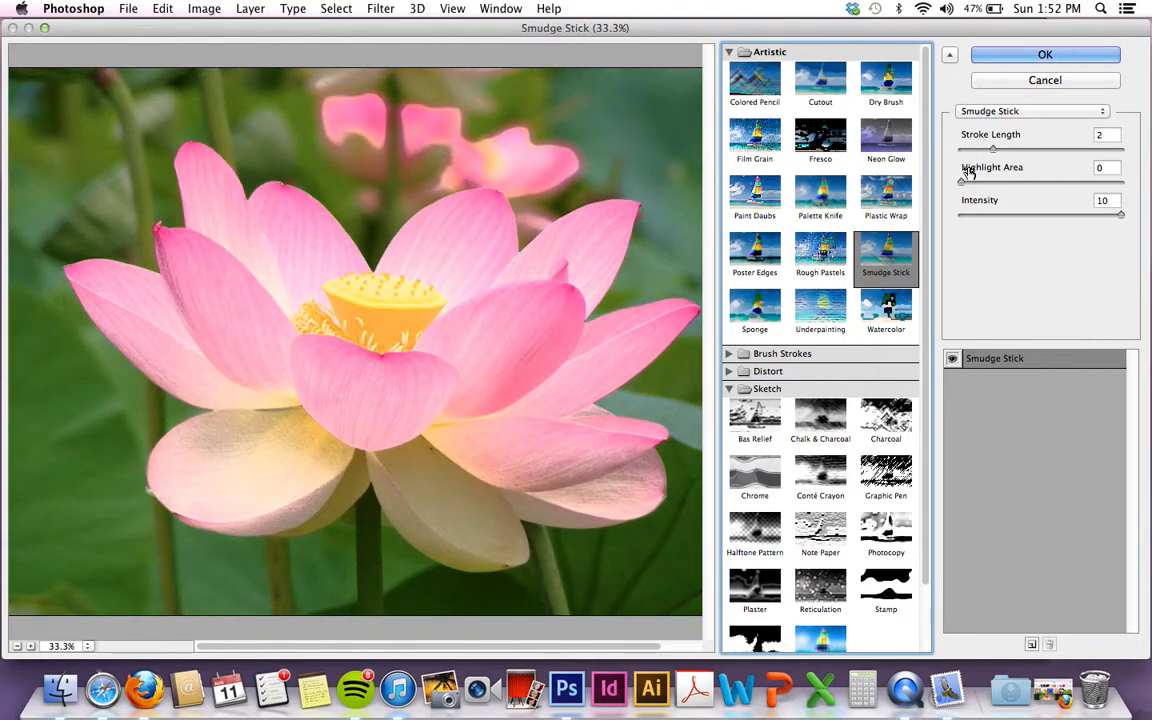
pyautogui.click(995, 149)
pyautogui.moveTo(997, 151); pyautogui.dragTo(1015, 149)
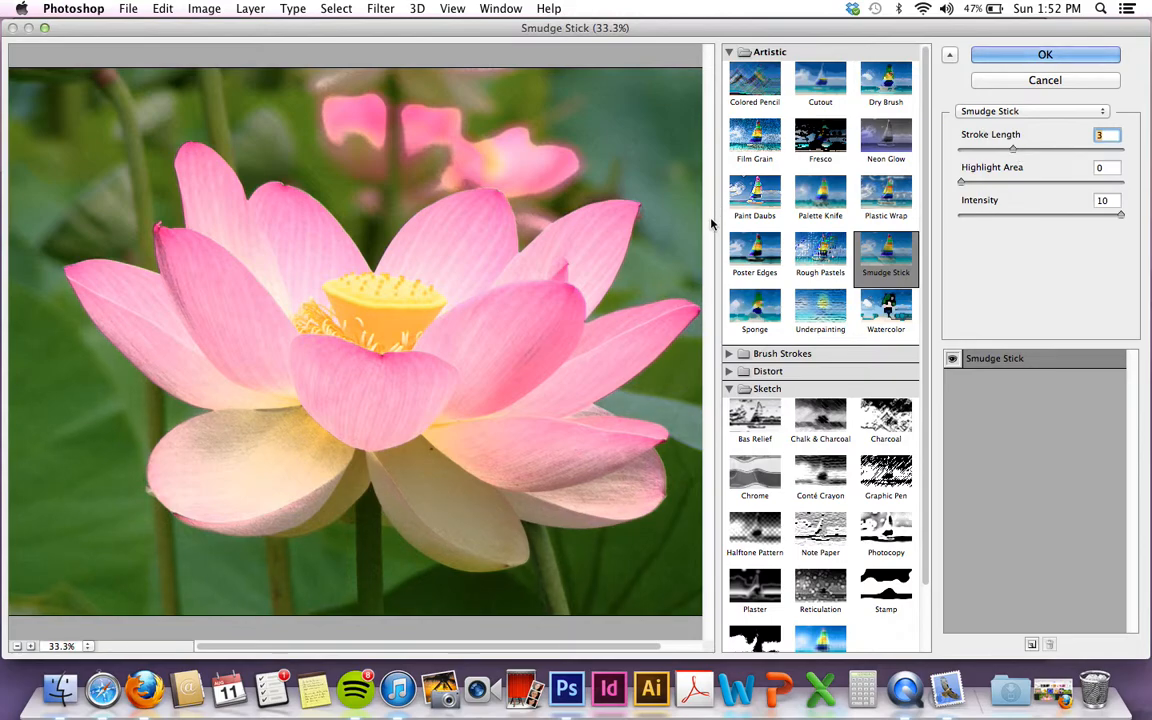
pyautogui.click(880, 133)
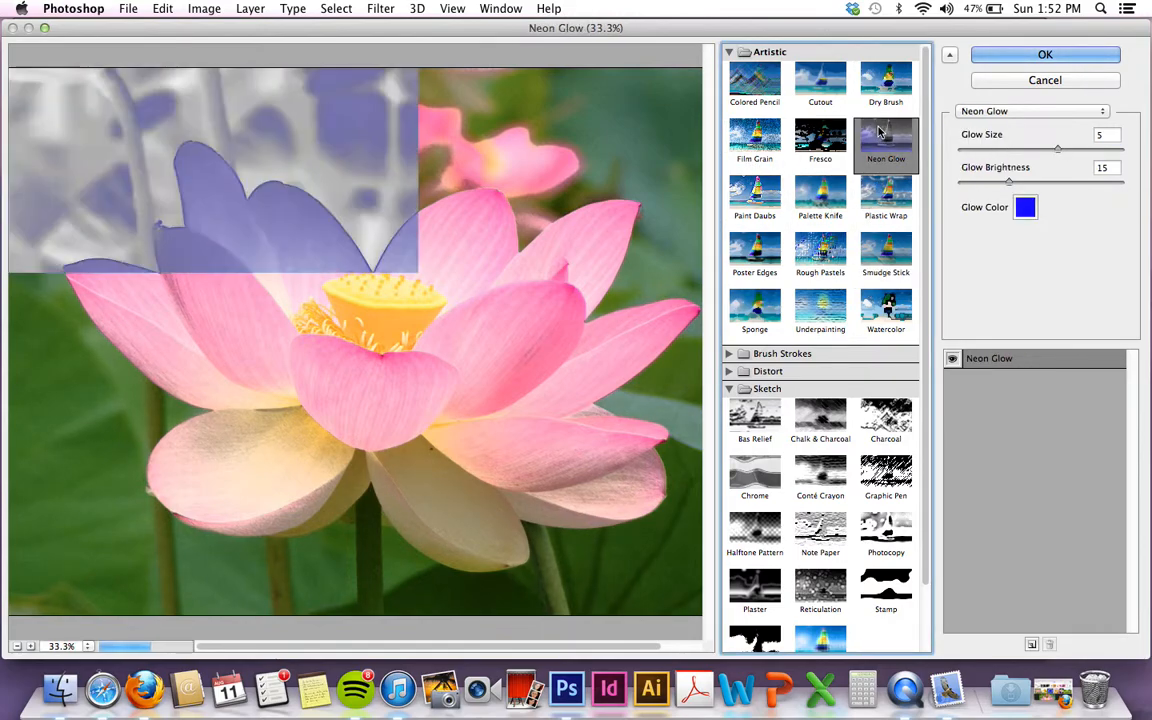
# Choose the Dry Brush filter with brush size 3 and texture 2, and collapse the Sketch filter category
pyautogui.click(875, 97)
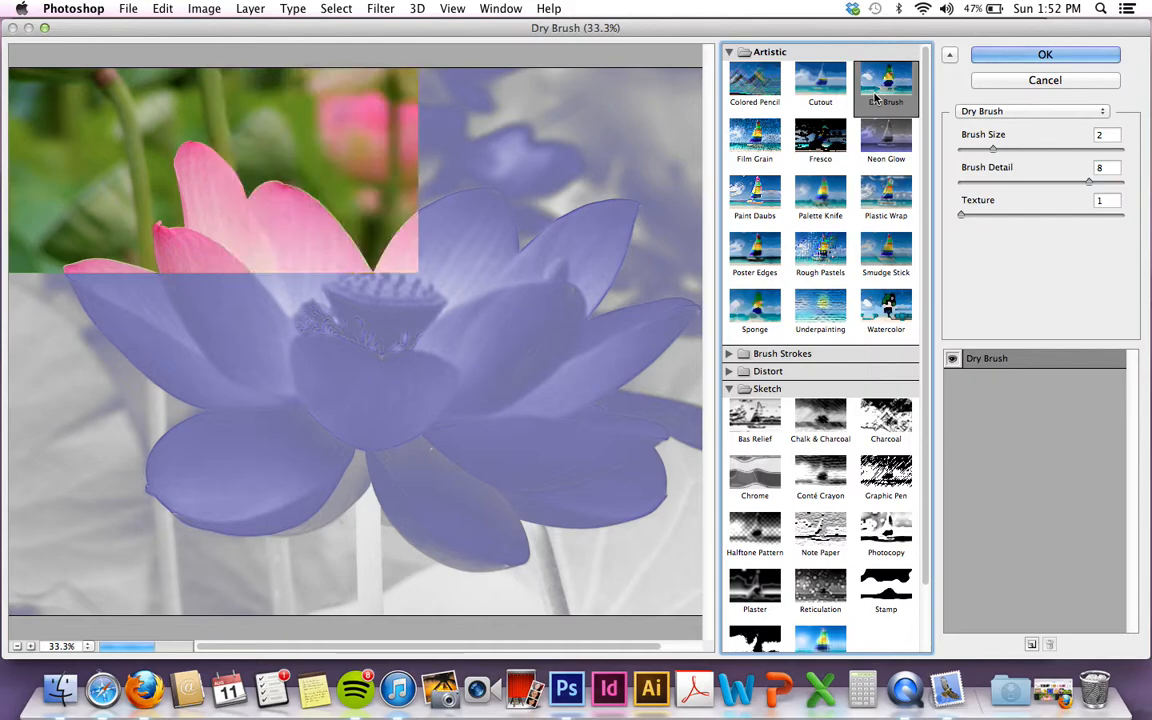
pyautogui.moveTo(987, 152); pyautogui.dragTo(1008, 150)
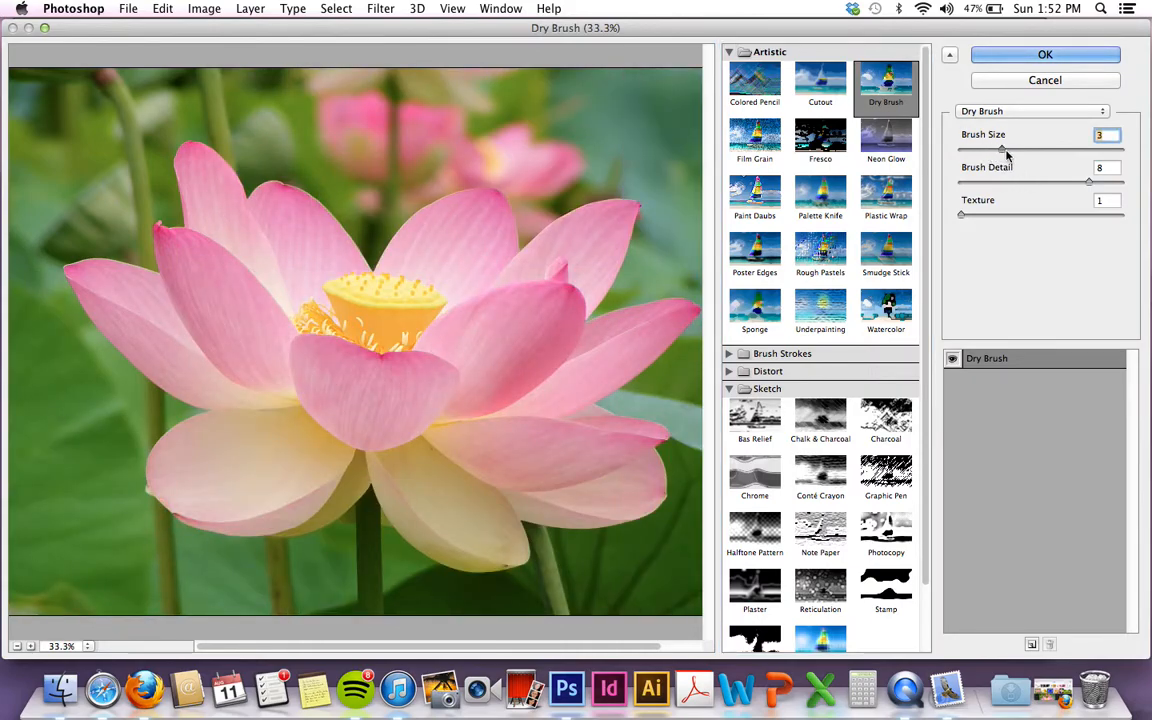
pyautogui.moveTo(960, 218); pyautogui.dragTo(1068, 216)
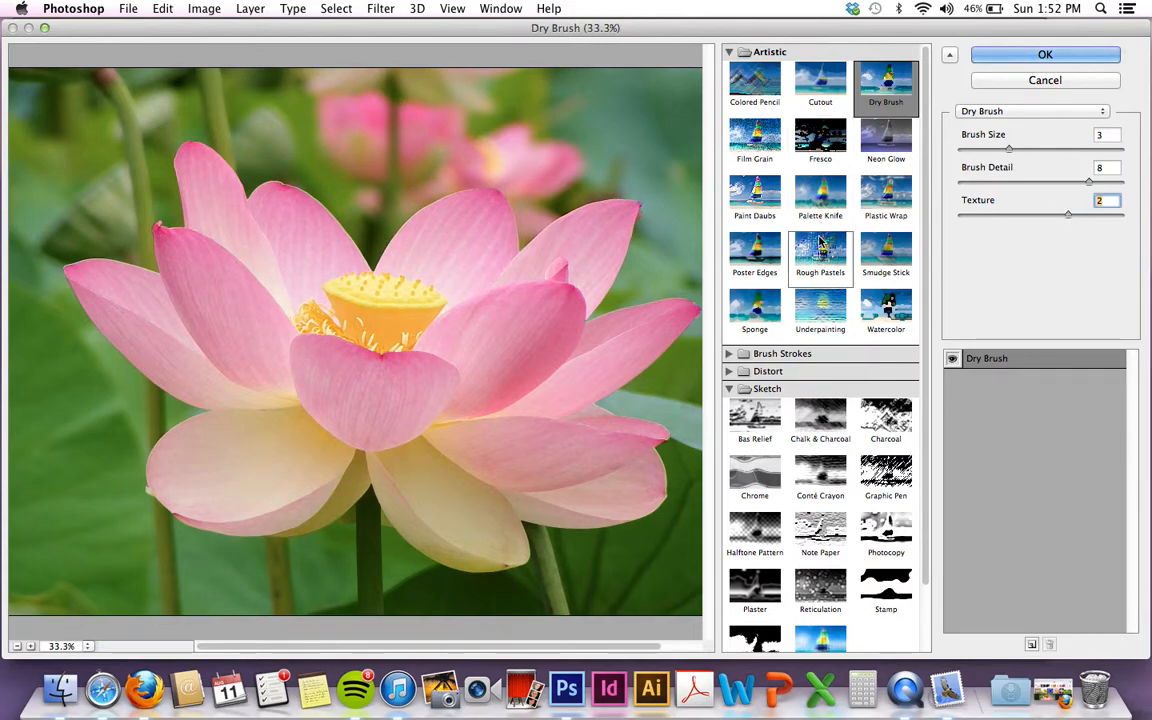
pyautogui.scroll(-2, 820, 243)
pyautogui.click(729, 330)
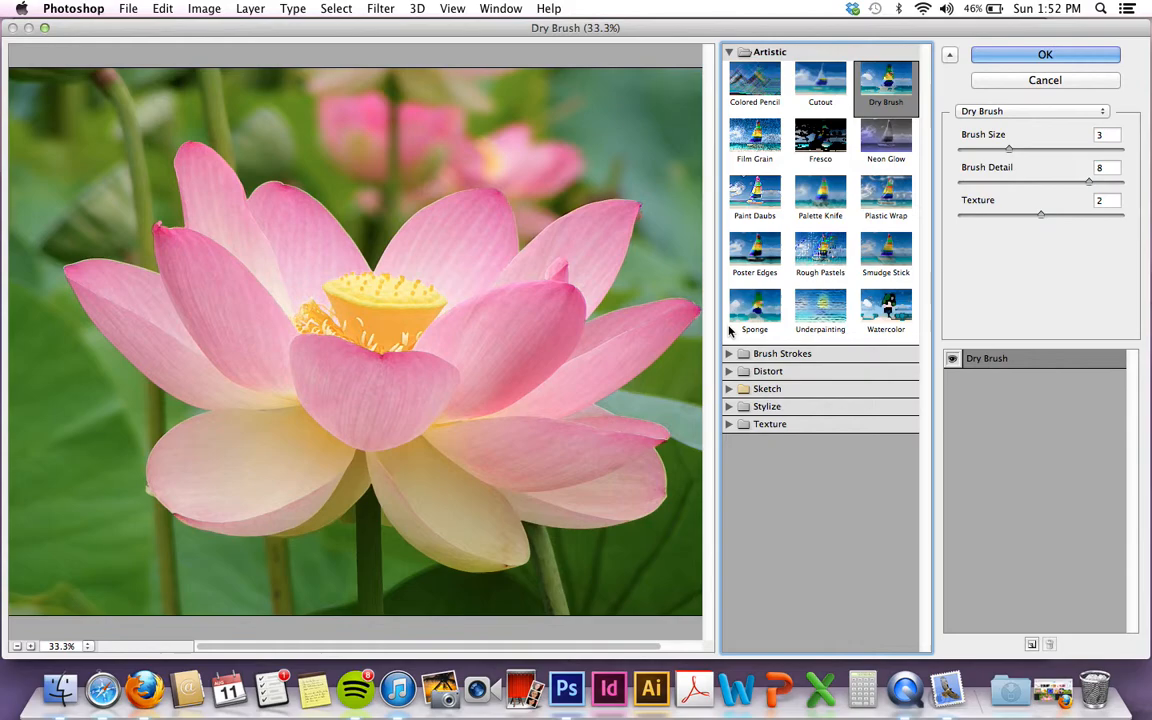
# Try the texture filters Grain, Stained Glass, Patchwork, Texturizer and Mosaic Tiles on the lotus photo
pyautogui.click(729, 406)
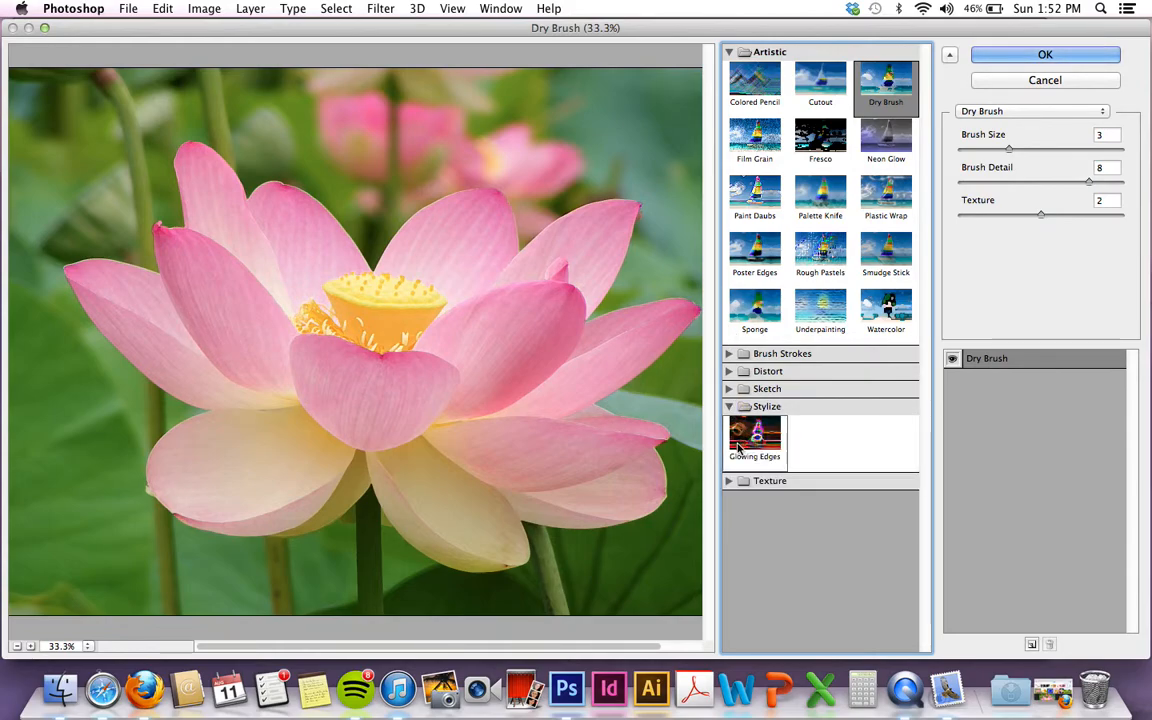
pyautogui.click(731, 481)
pyautogui.click(820, 508)
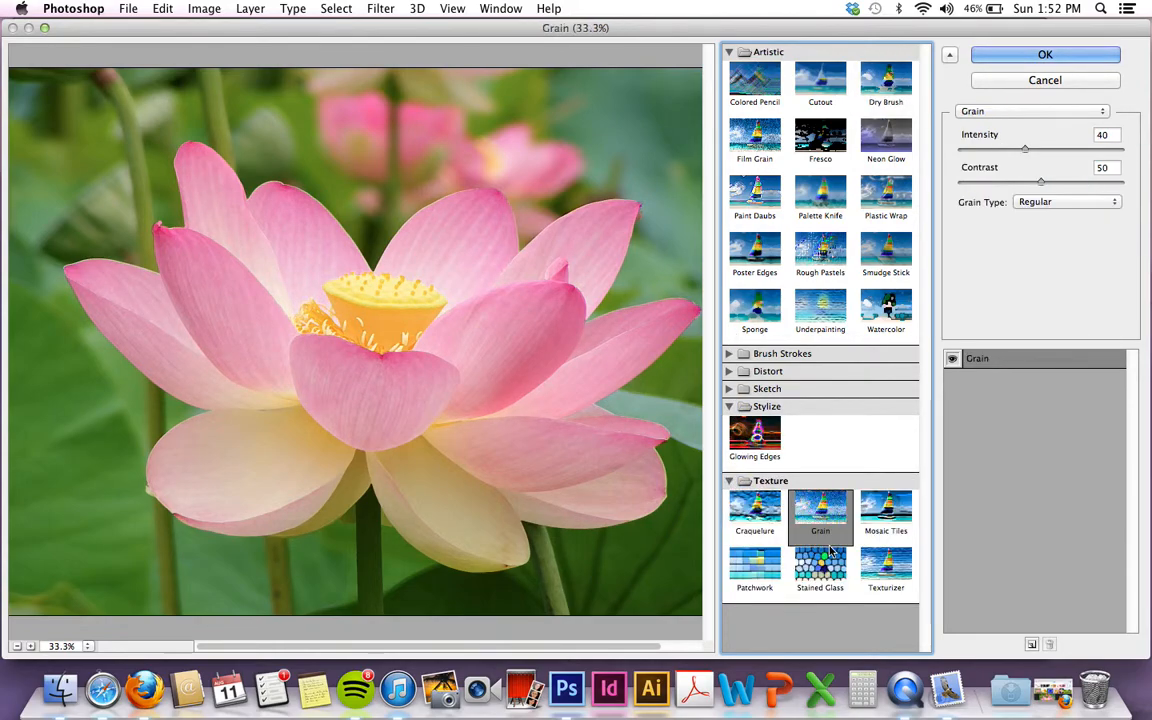
pyautogui.click(824, 567)
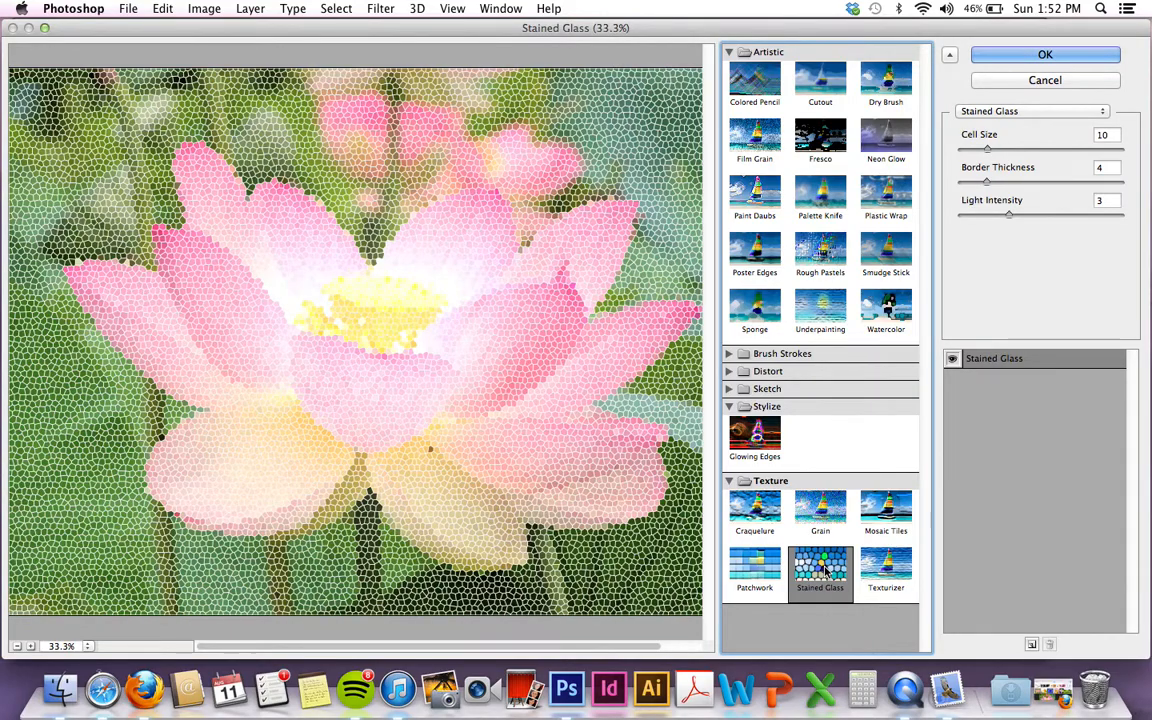
pyautogui.click(755, 569)
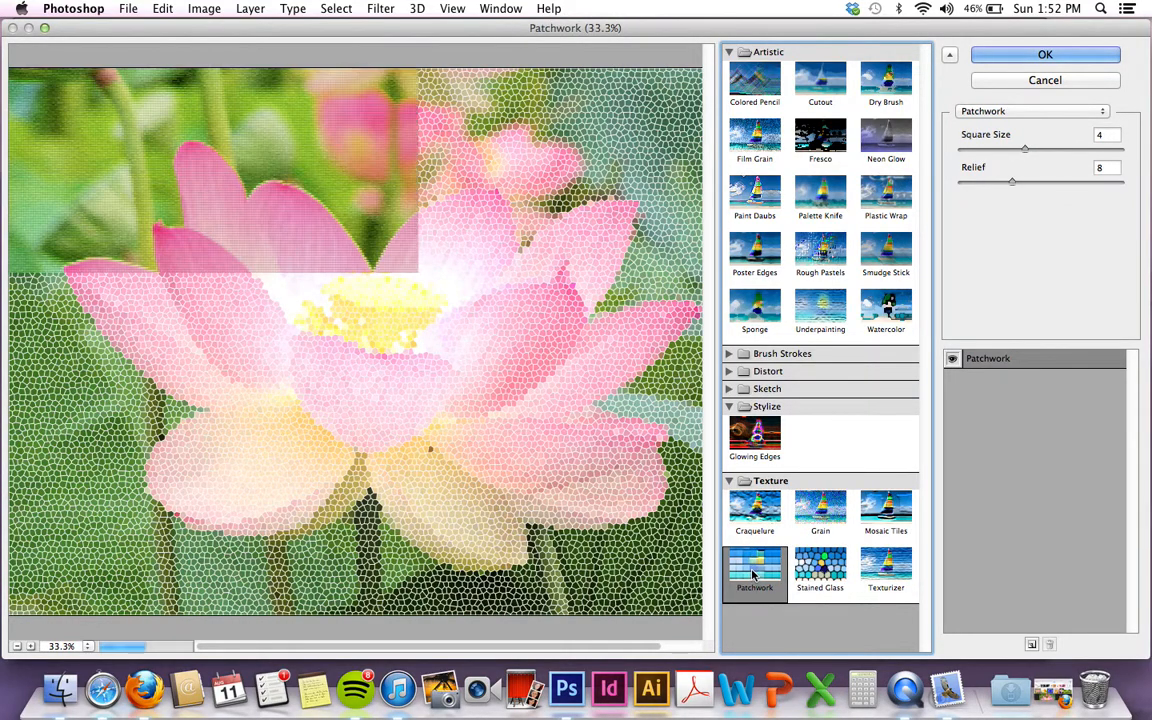
pyautogui.click(886, 567)
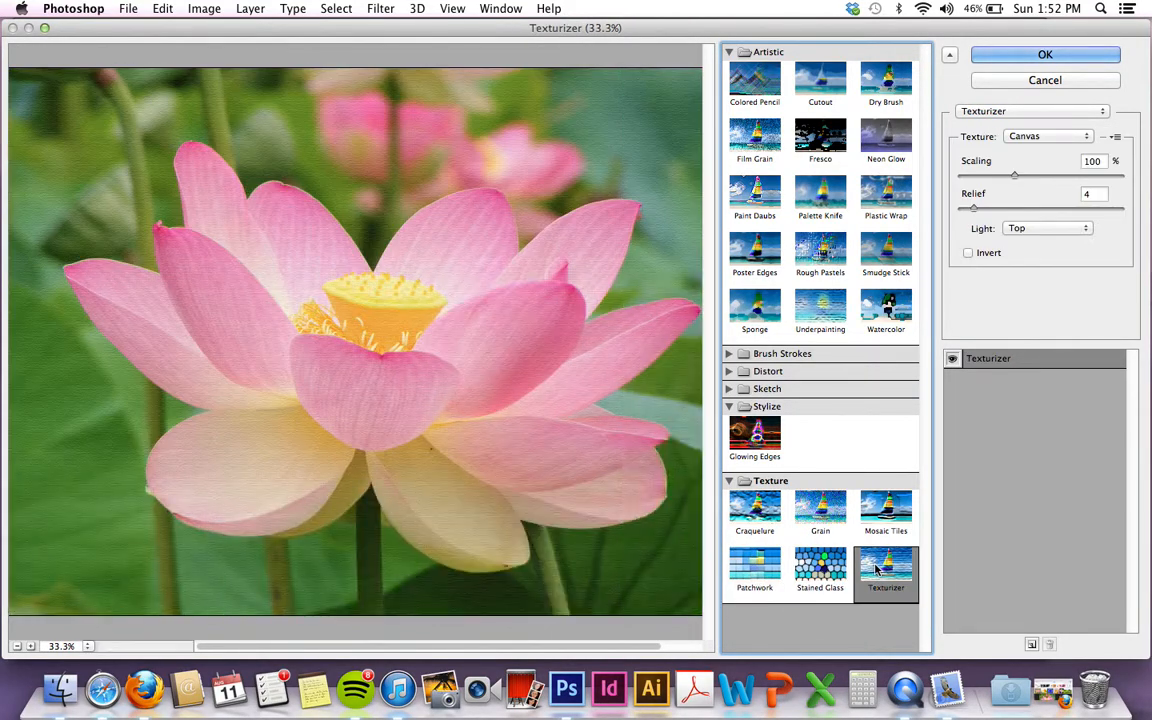
pyautogui.click(886, 508)
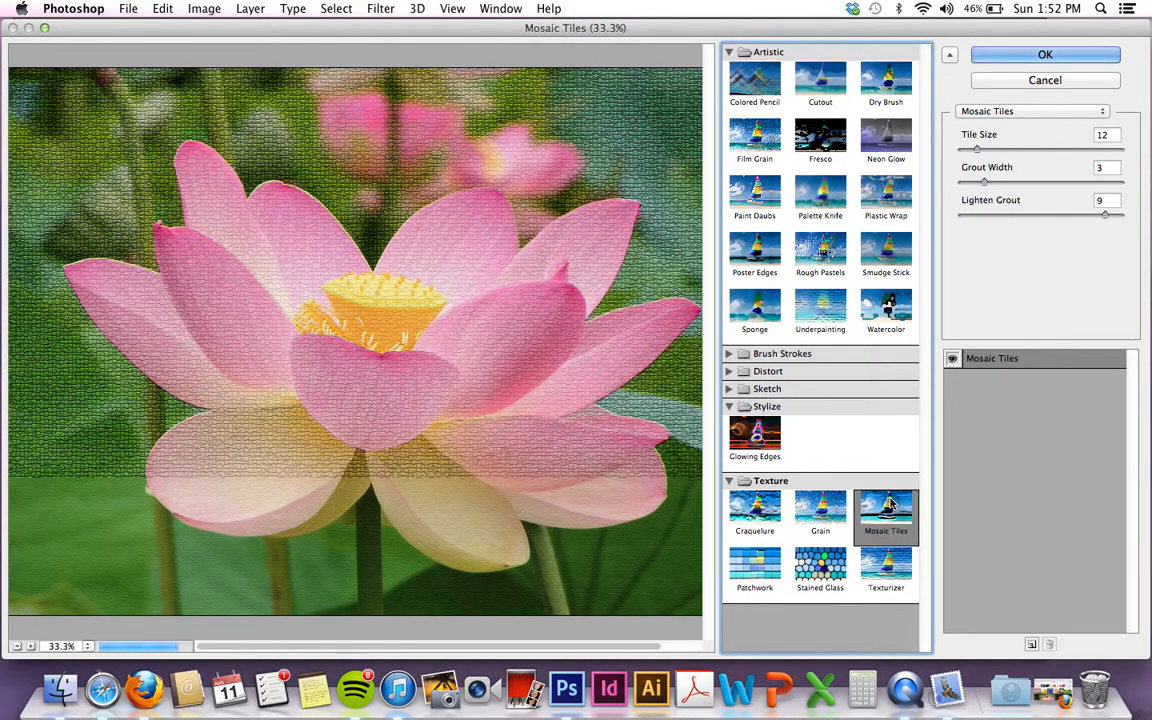
# Try the Glowing Edges filter, collapse the open filter categories and leave the Filter Gallery without applying anything
pyautogui.click(740, 450)
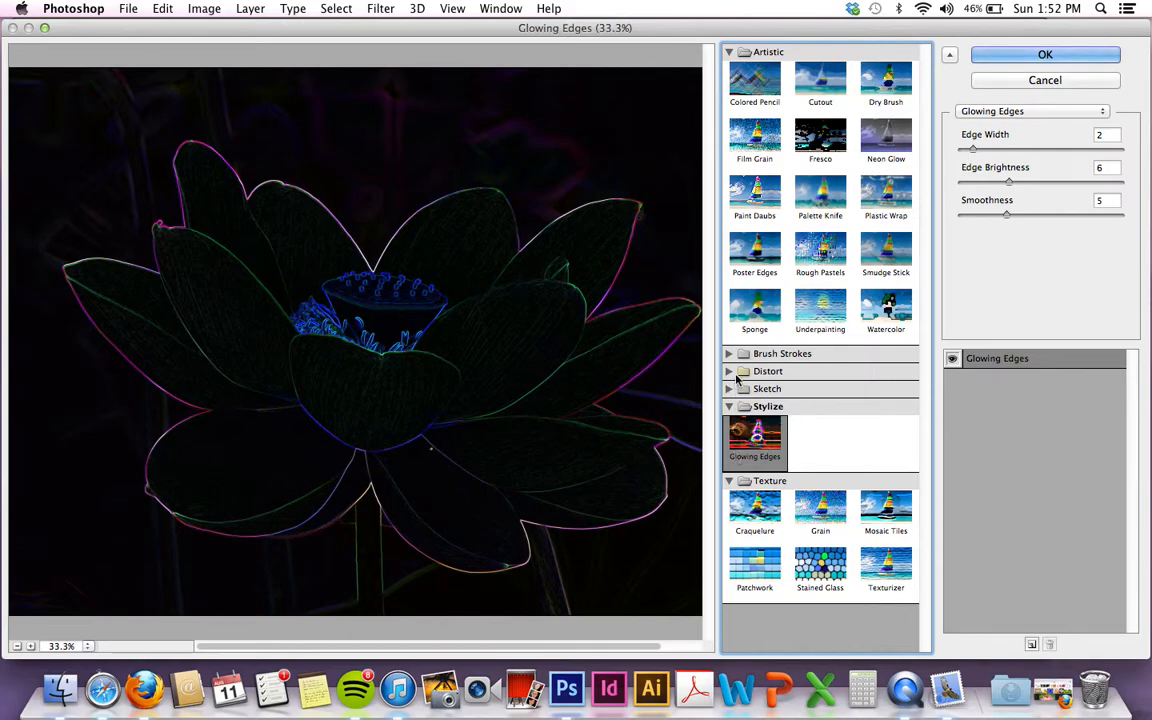
pyautogui.click(729, 407)
pyautogui.click(729, 422)
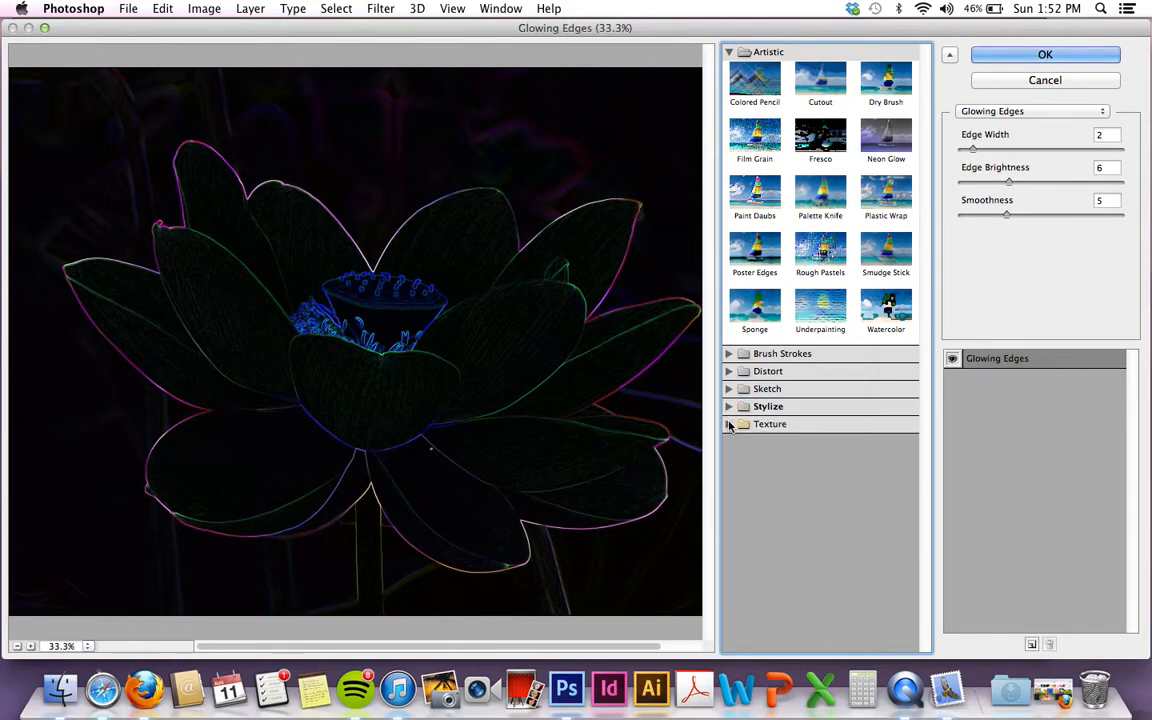
pyautogui.click(729, 52)
pyautogui.click(995, 80)
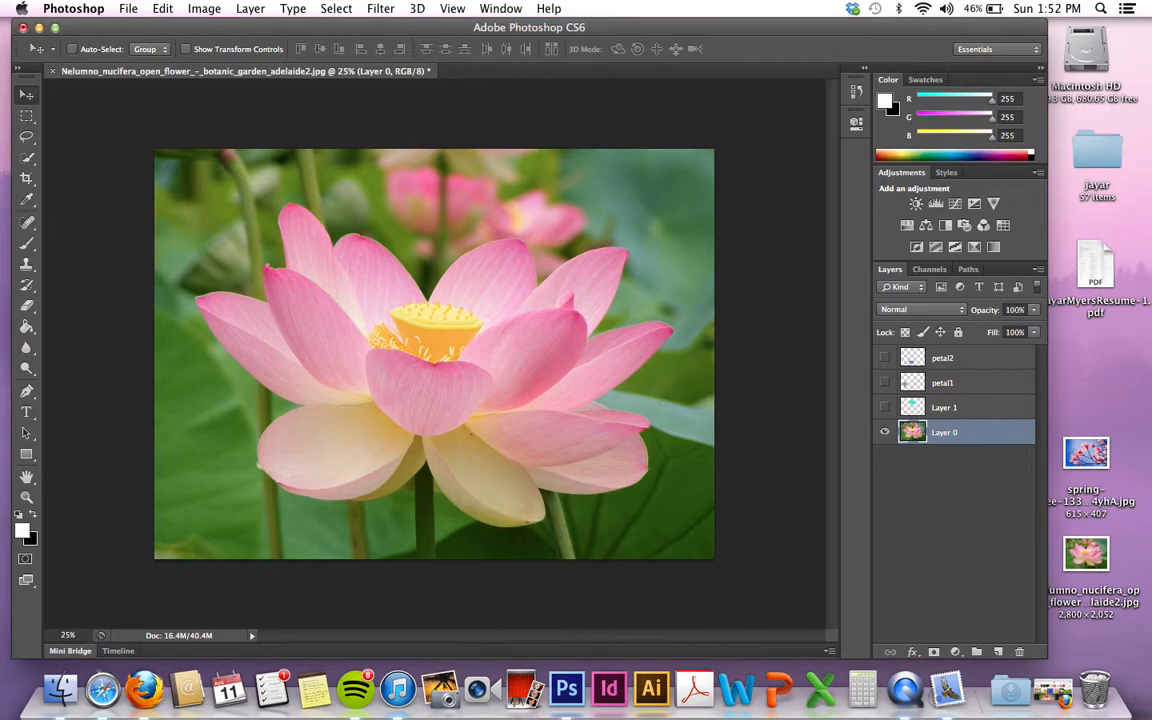
# Try the Solarize stylize filter on the lotus photo in Layer 0, and undo it
pyautogui.click(380, 8)
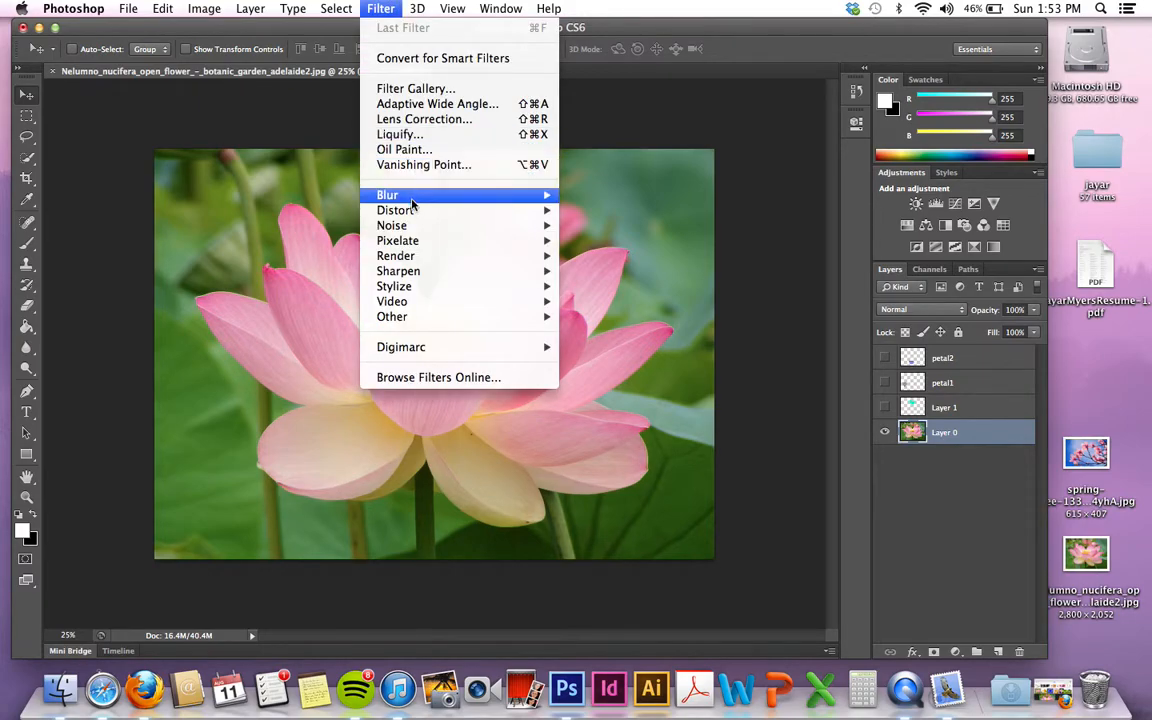
pyautogui.moveTo(408, 287)
pyautogui.moveTo(462, 212)
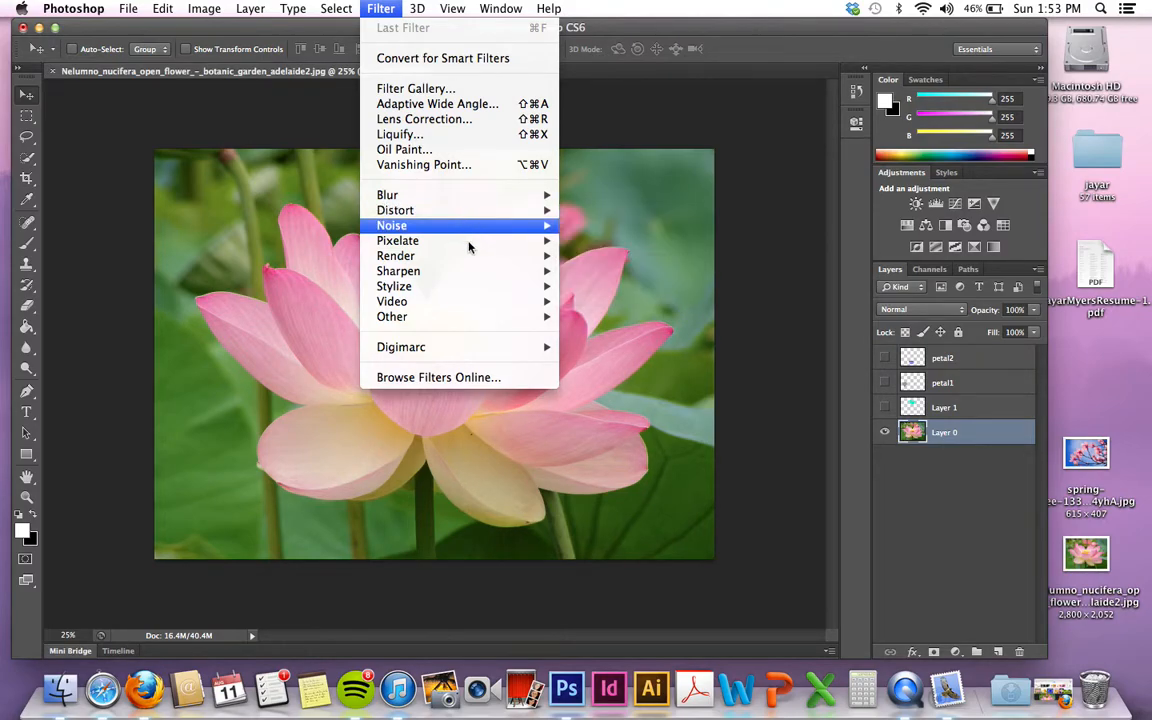
pyautogui.moveTo(476, 266)
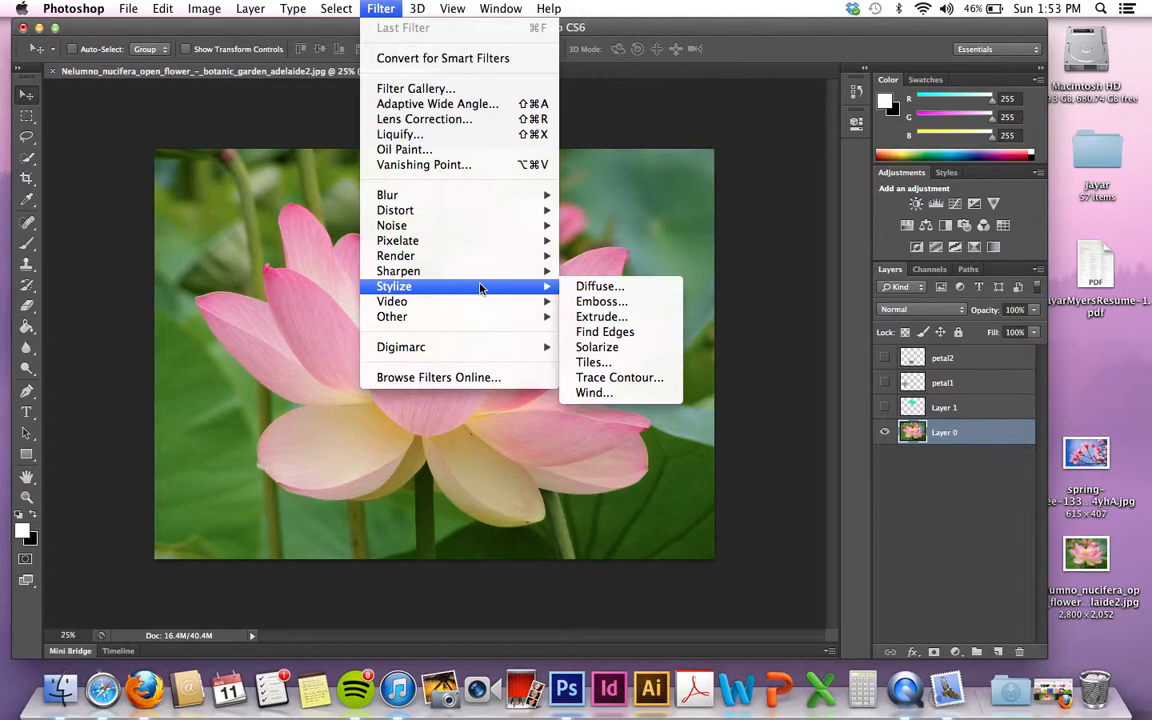
pyautogui.click(595, 347)
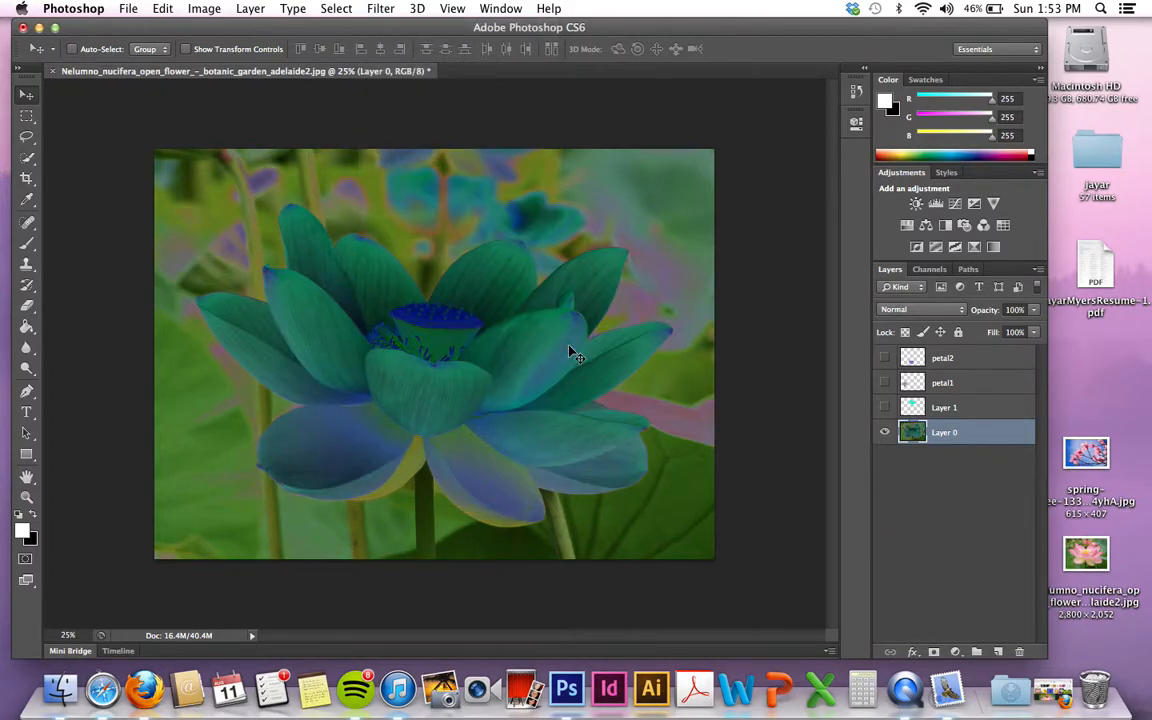
pyautogui.press('super+z')
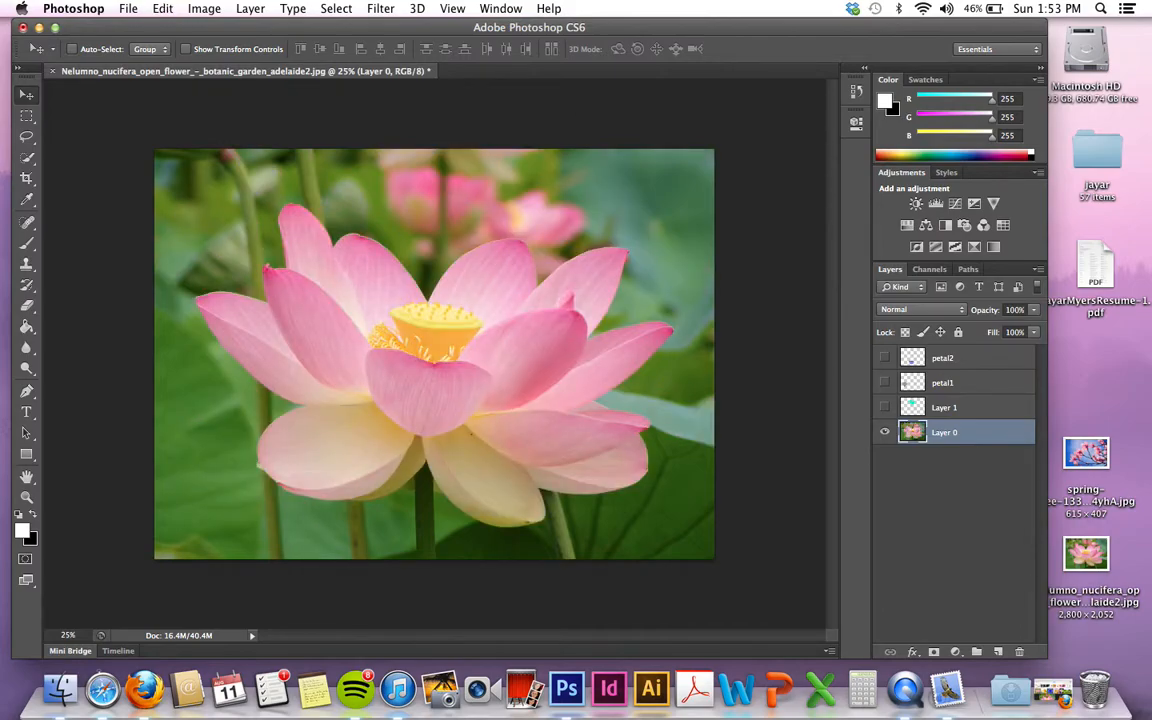
pyautogui.click(380, 8)
pyautogui.moveTo(417, 8)
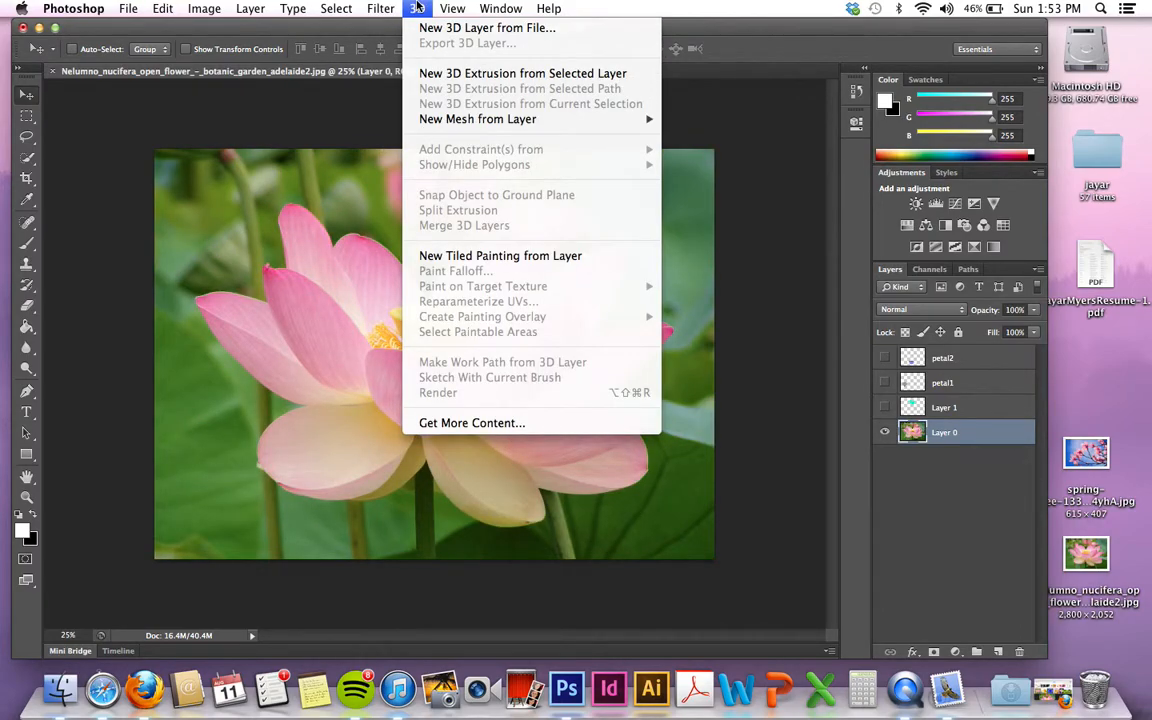
pyautogui.moveTo(380, 8)
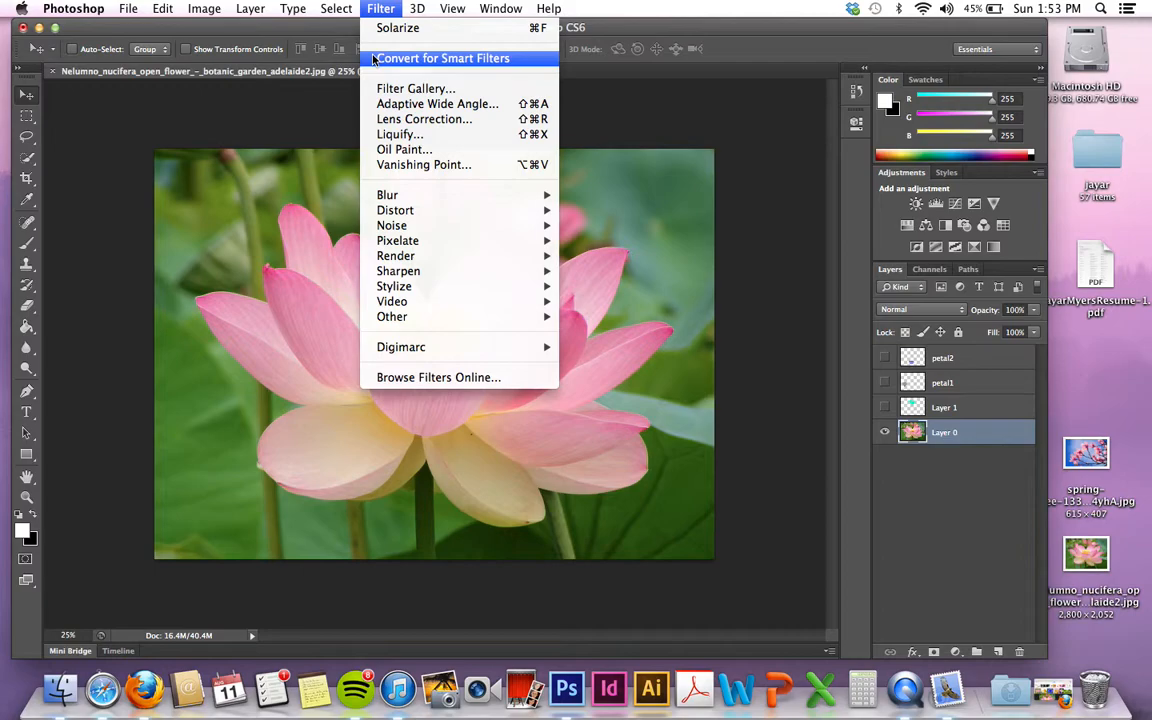
pyautogui.moveTo(207, 10)
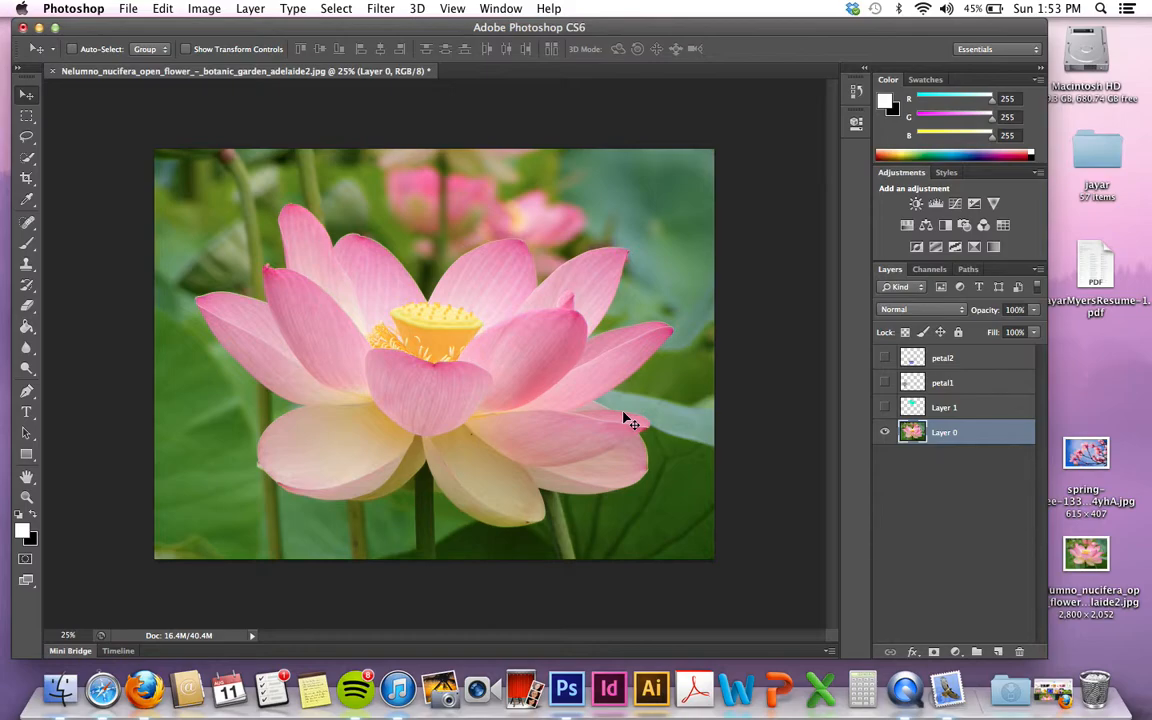
pyautogui.click(1051, 500)
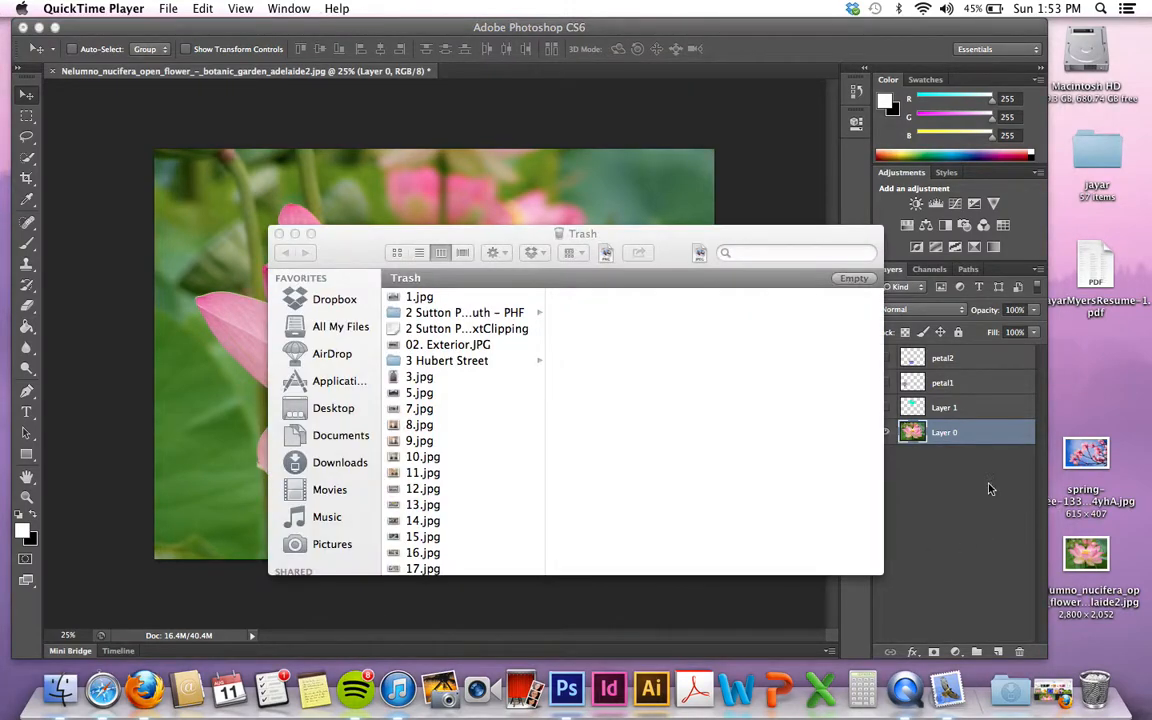
pyautogui.click(279, 233)
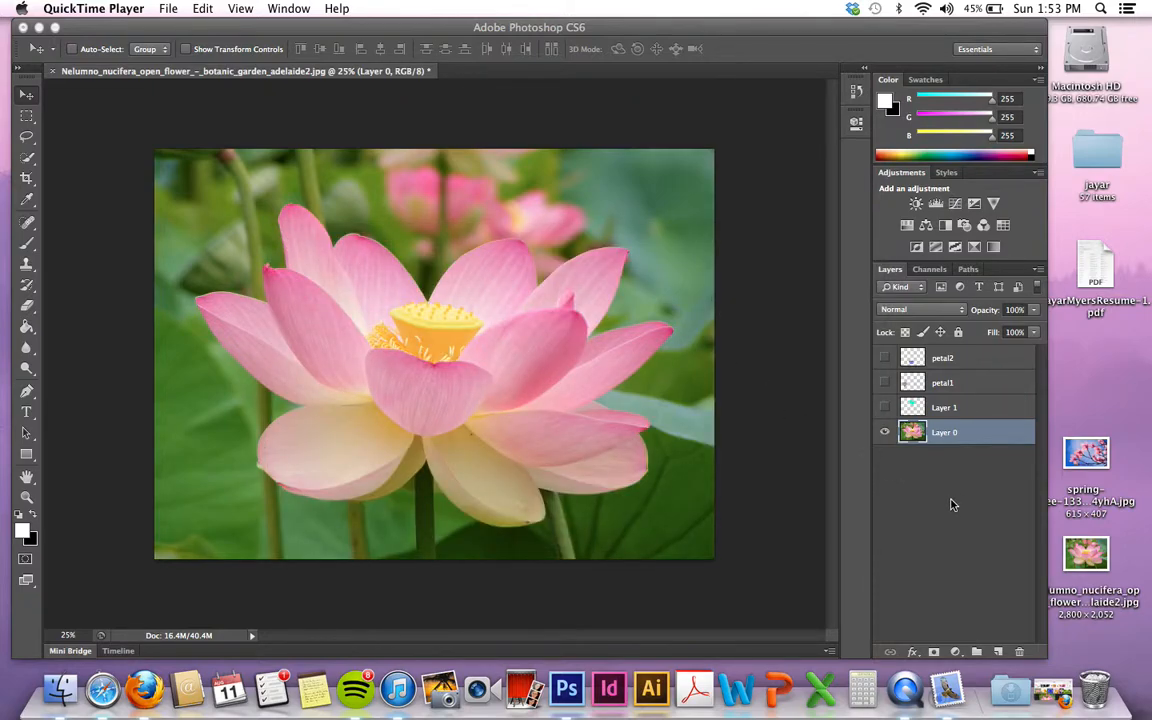